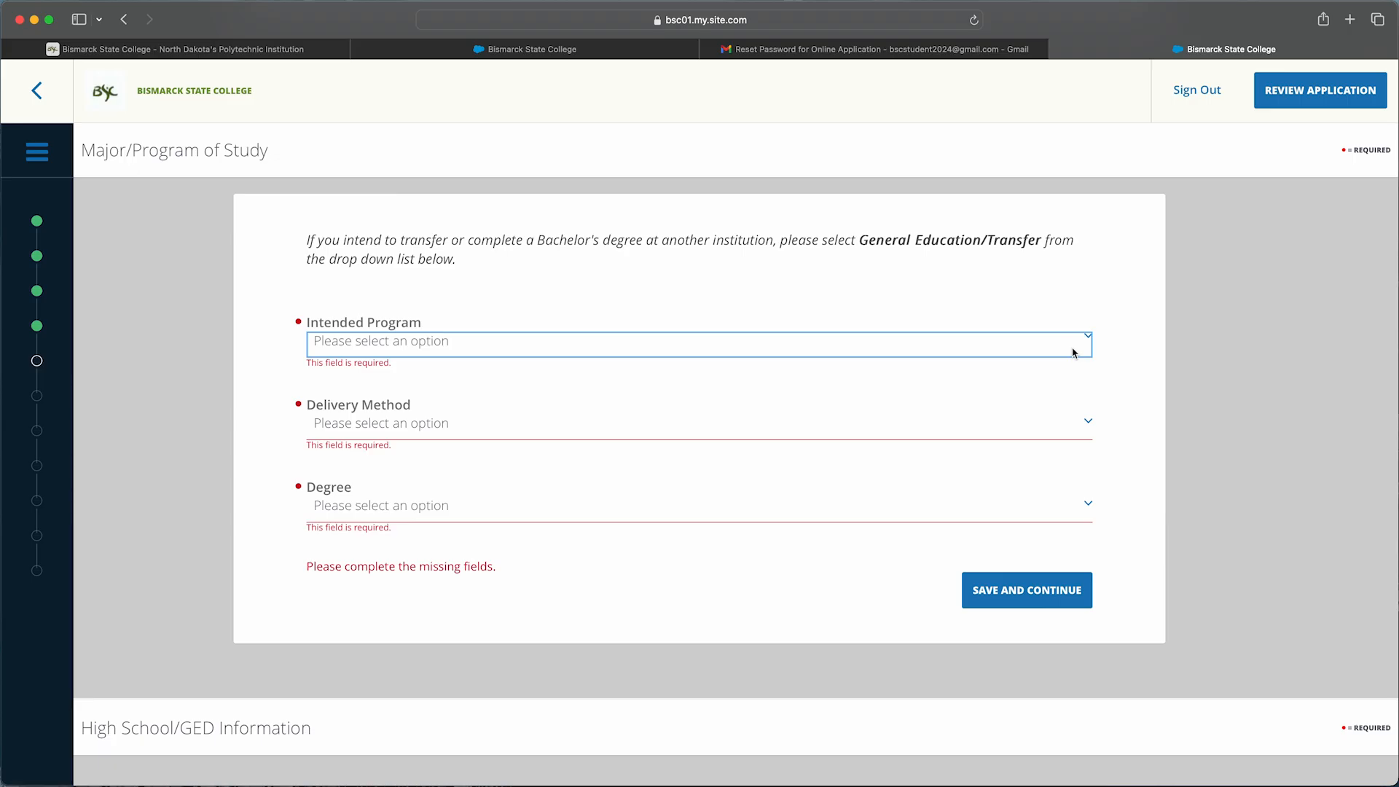
Set the intended program to General Education/Transfer with Accounting as the concentration
left_click(1073, 354)
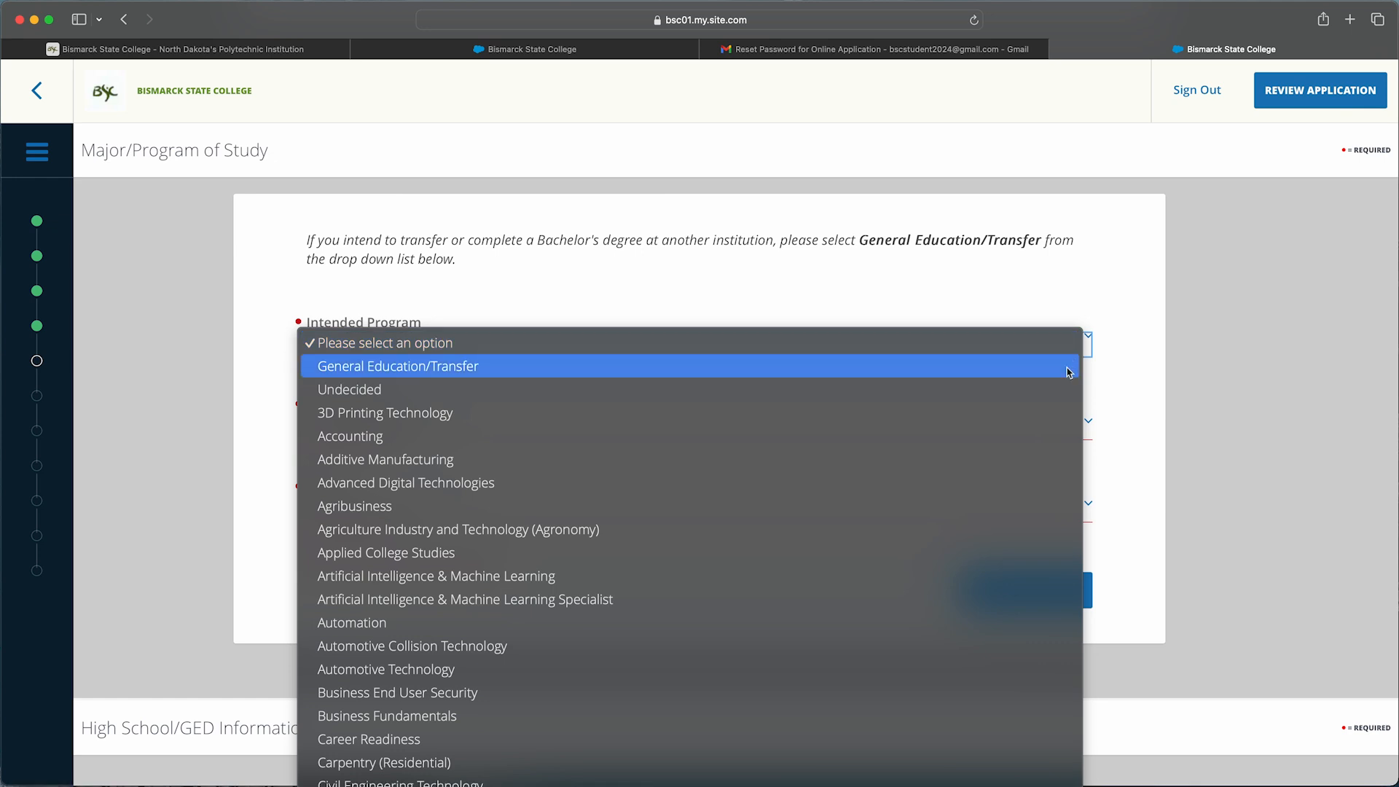
left_click(1069, 367)
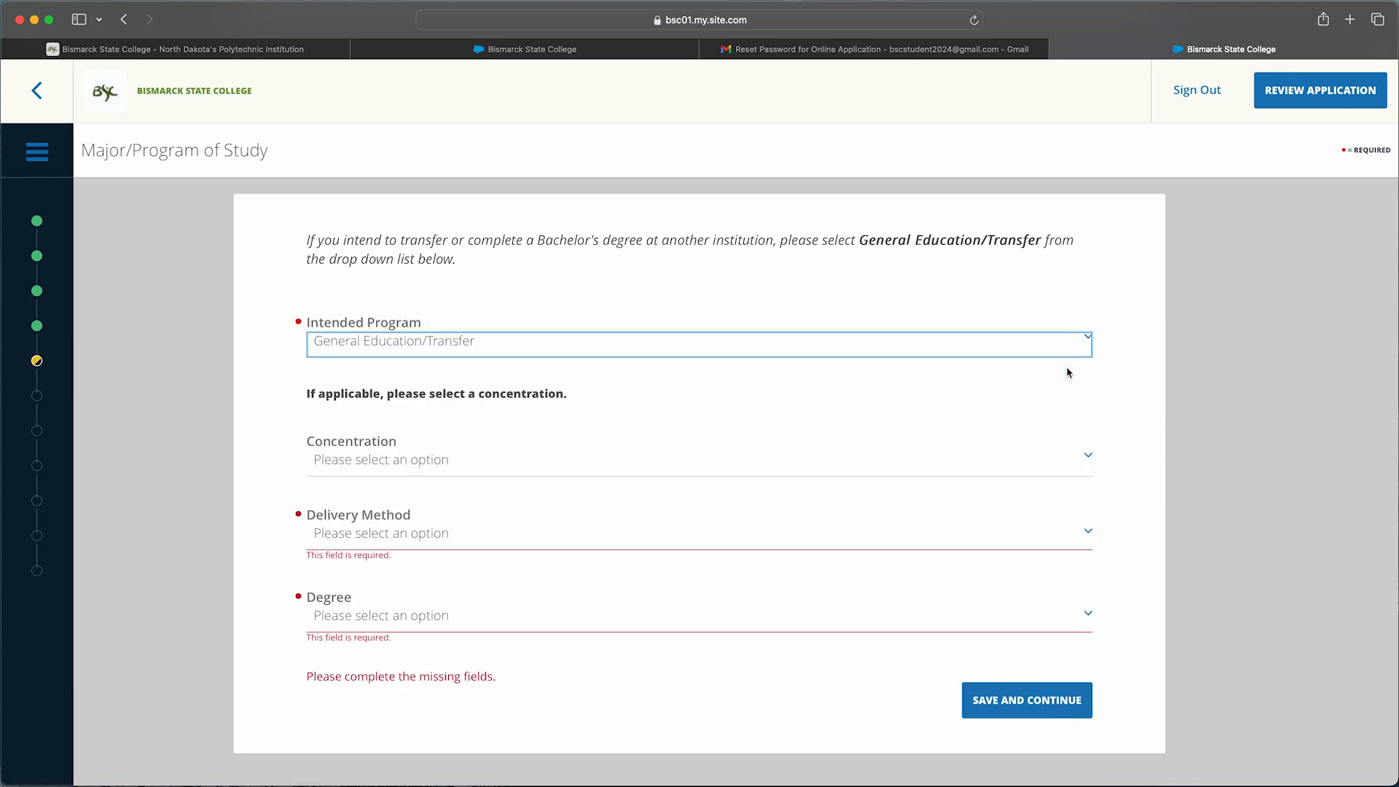
left_click(1063, 465)
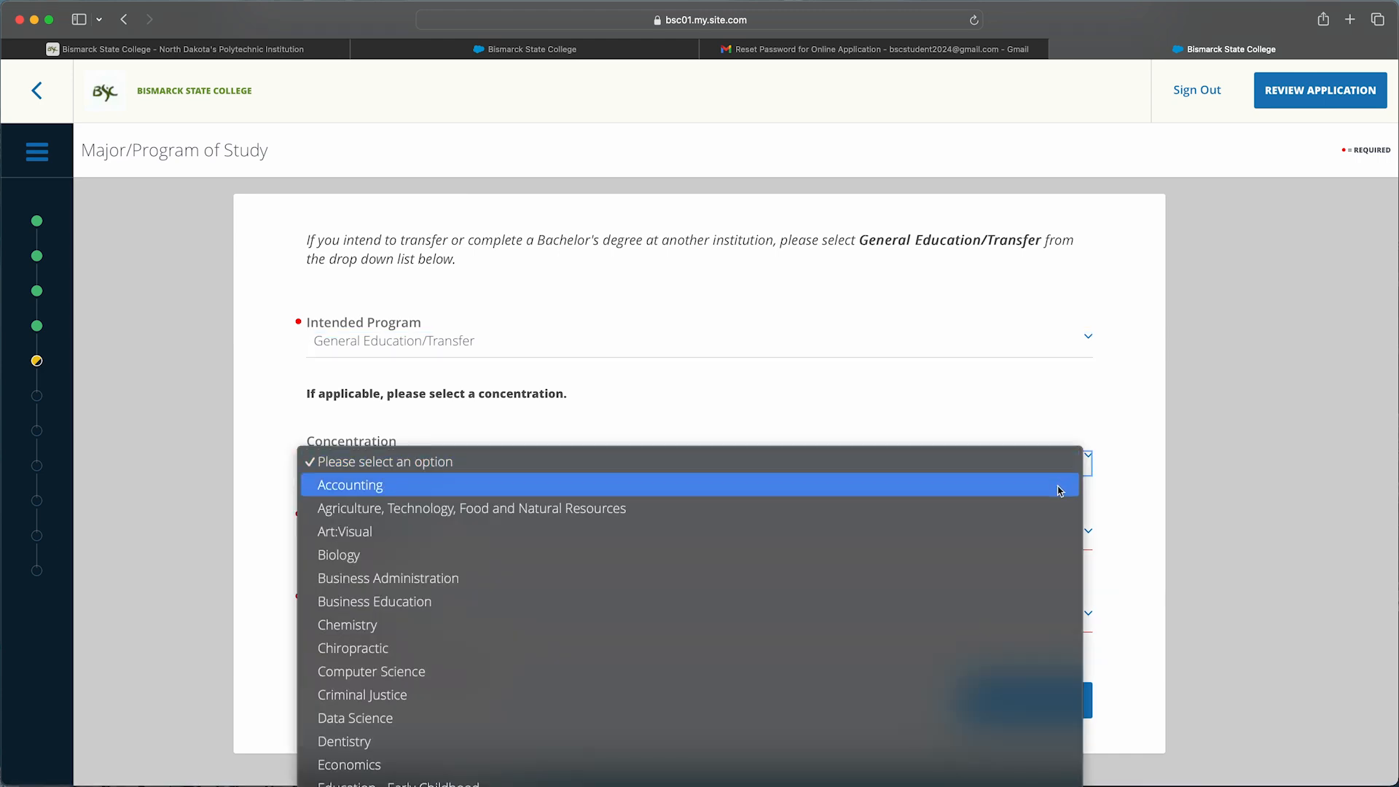
left_click(1058, 486)
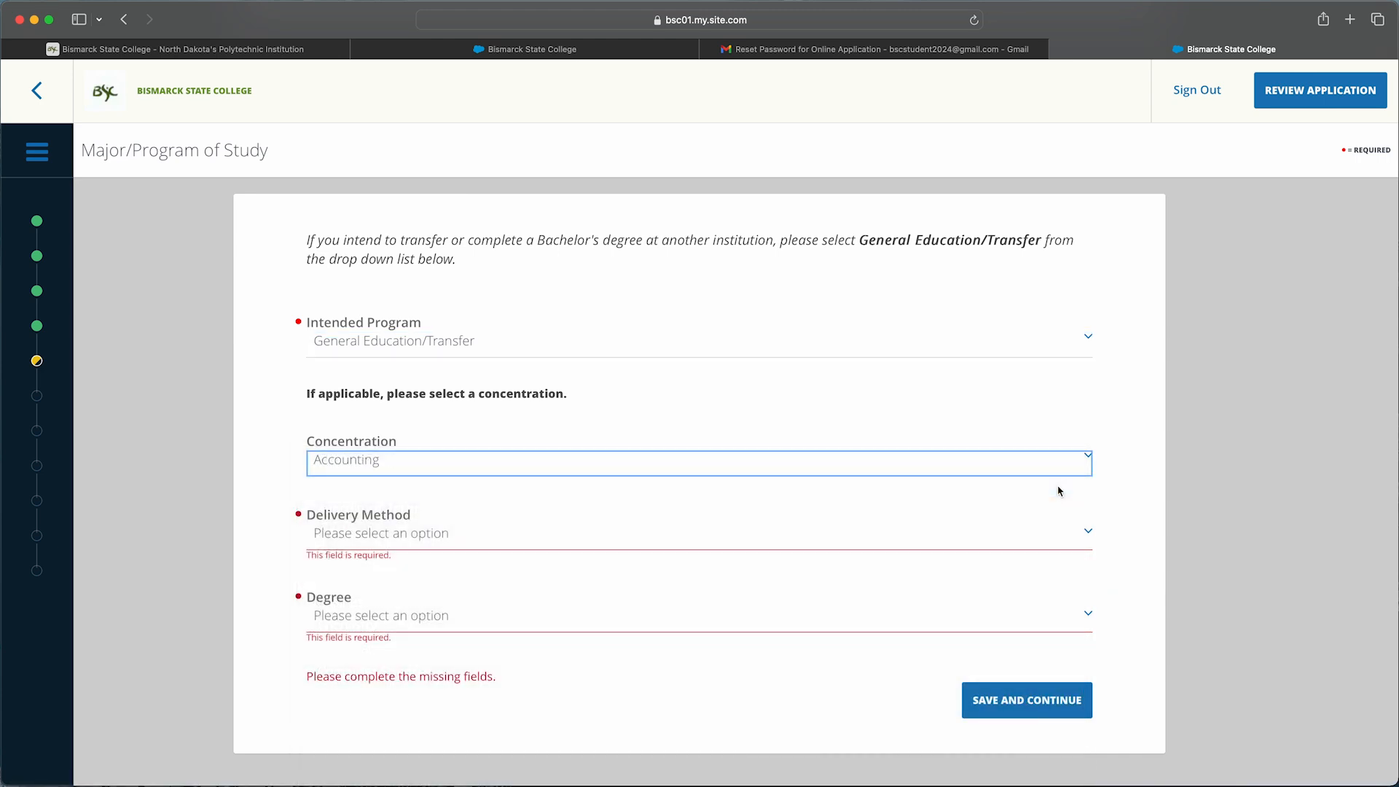
Change the intended program to Finance
left_click(1058, 346)
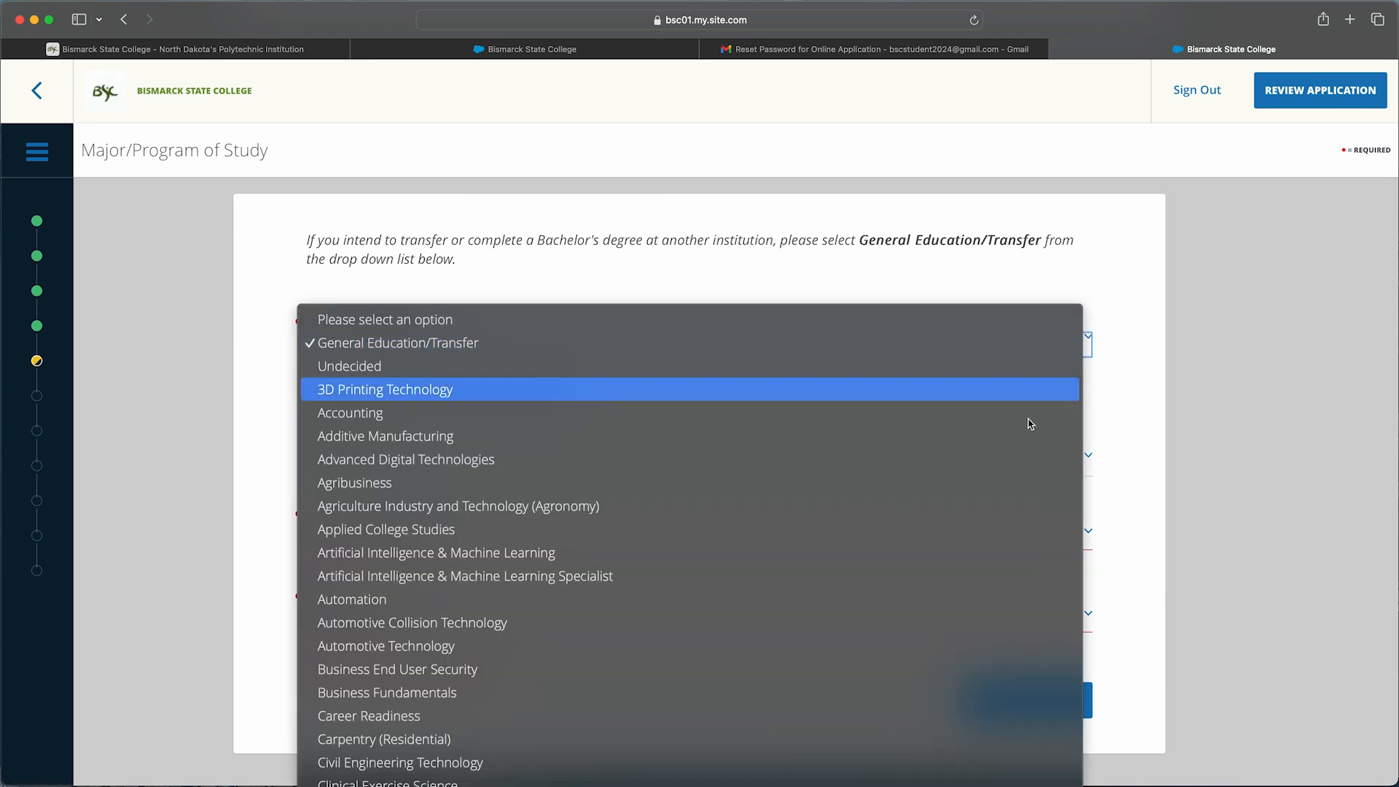
scroll(1020, 452, "down", 5)
scroll(1018, 457, "down", 8)
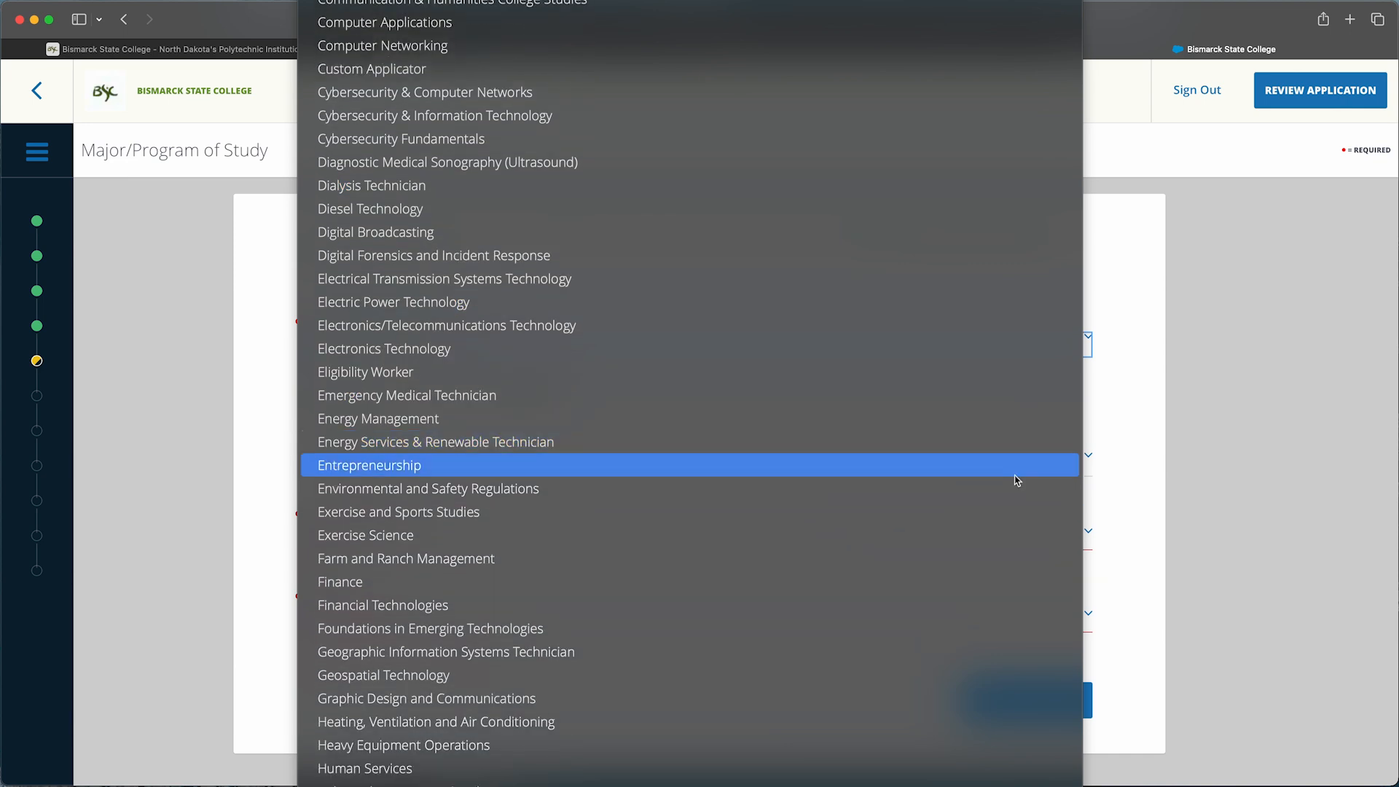
left_click(1003, 582)
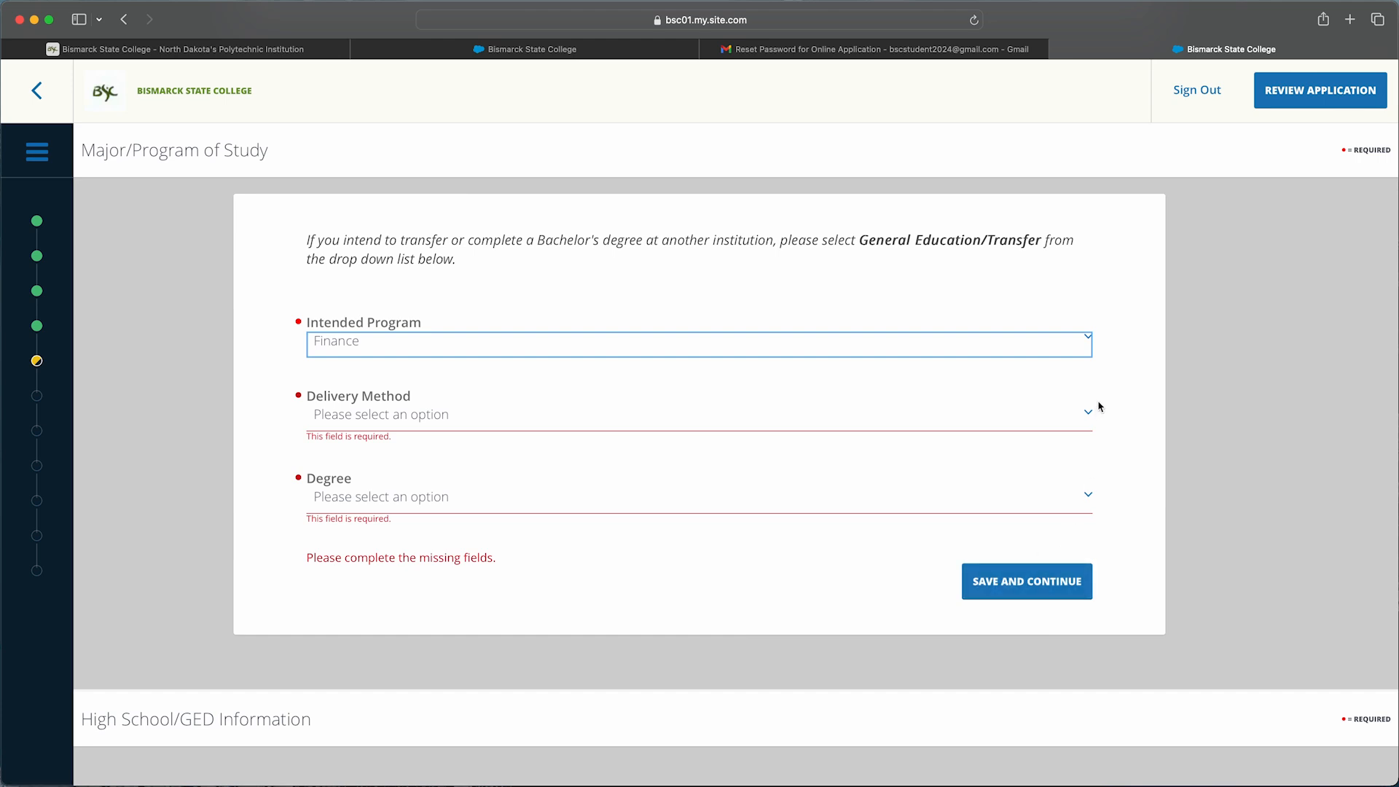
Switch the intended program to Graphic Design and Communications
left_click(1058, 349)
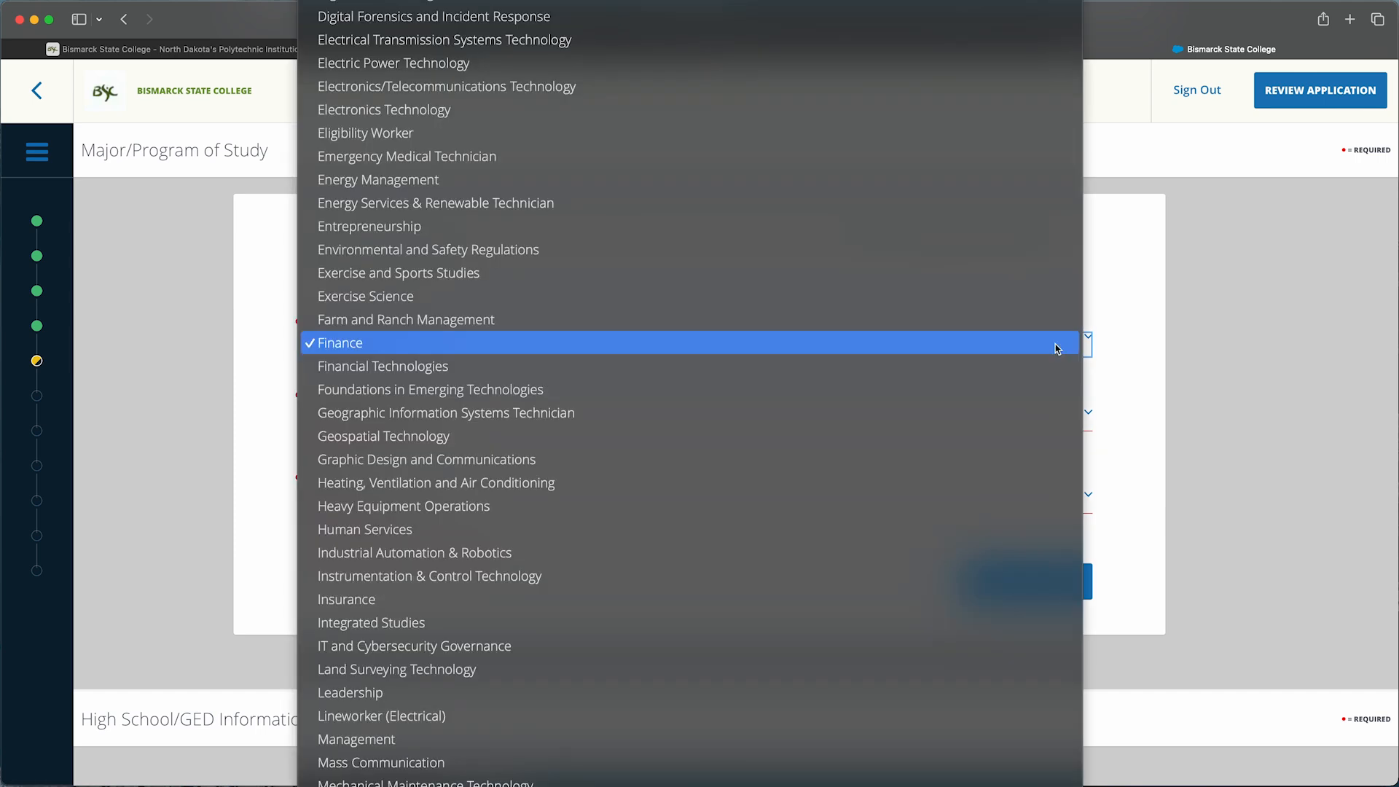
scroll(1057, 349, "up", 2)
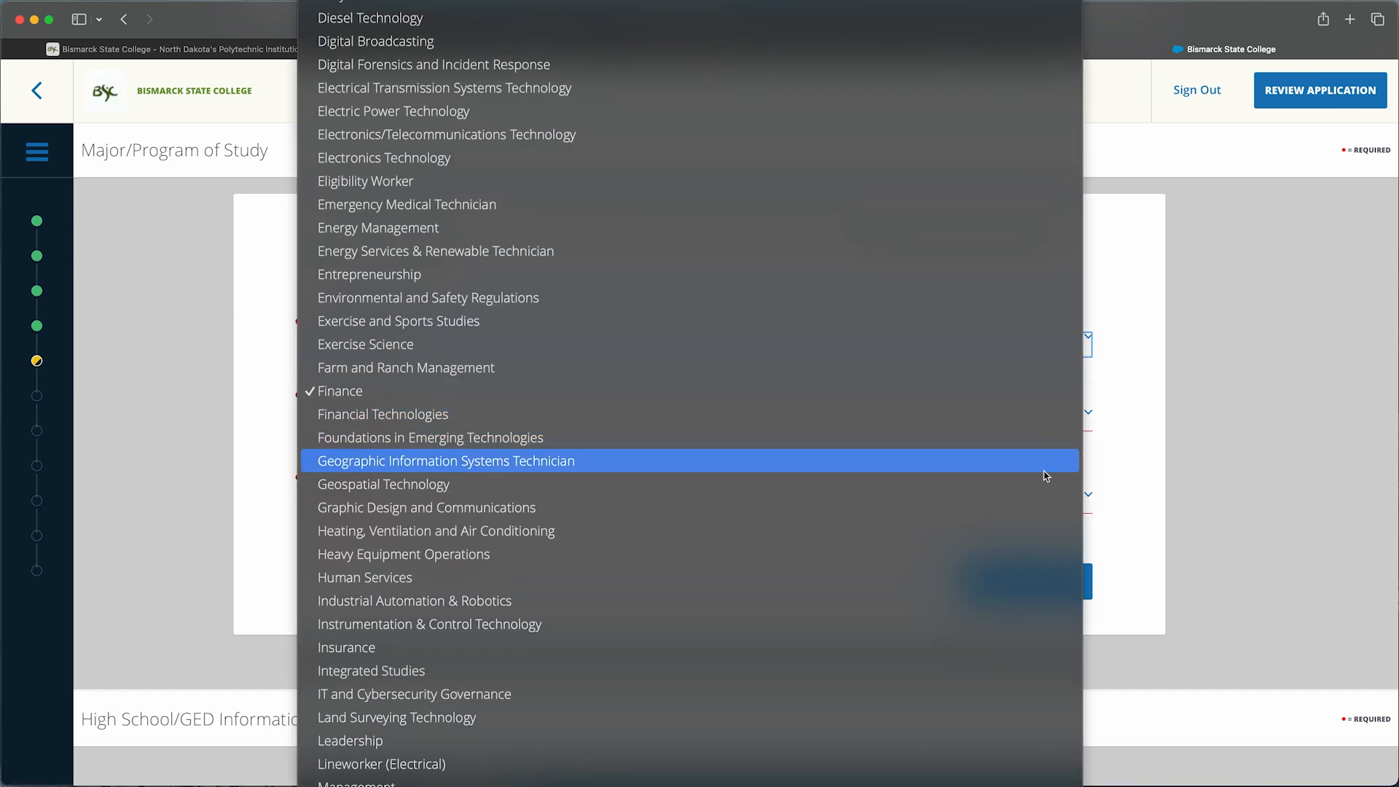
left_click(1047, 508)
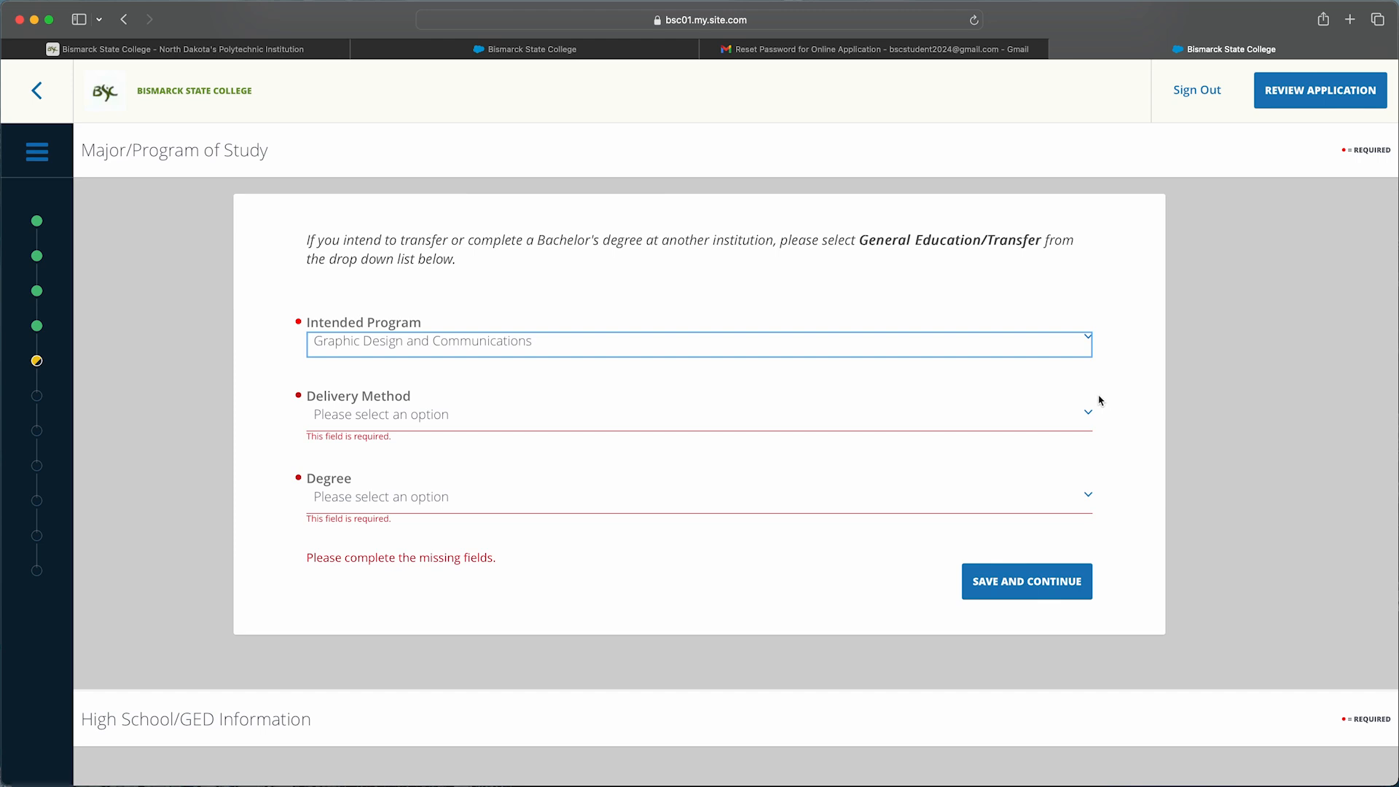
Set the delivery method to On Campus and the degree to Associate in Applied Science
left_click(1086, 413)
left_click(1071, 440)
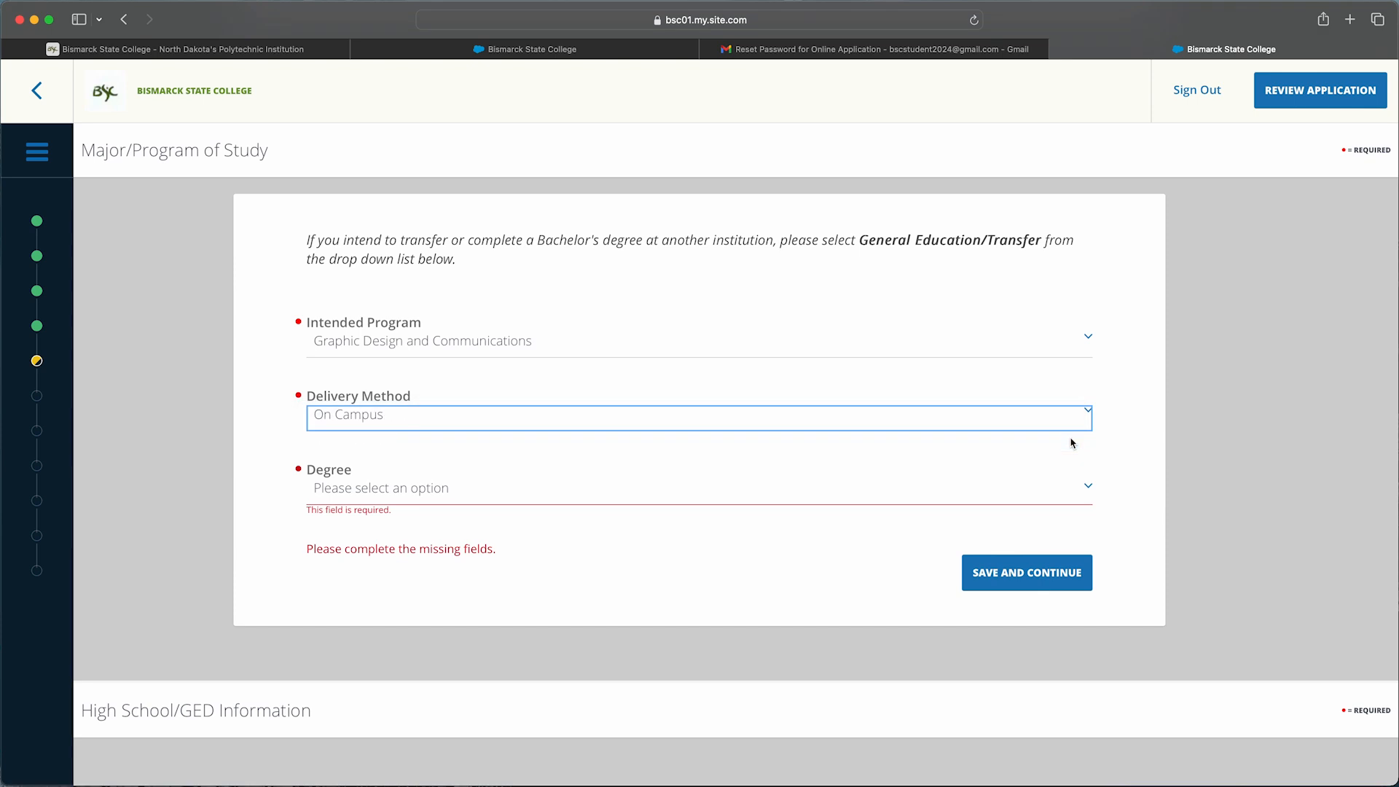
left_click(1044, 493)
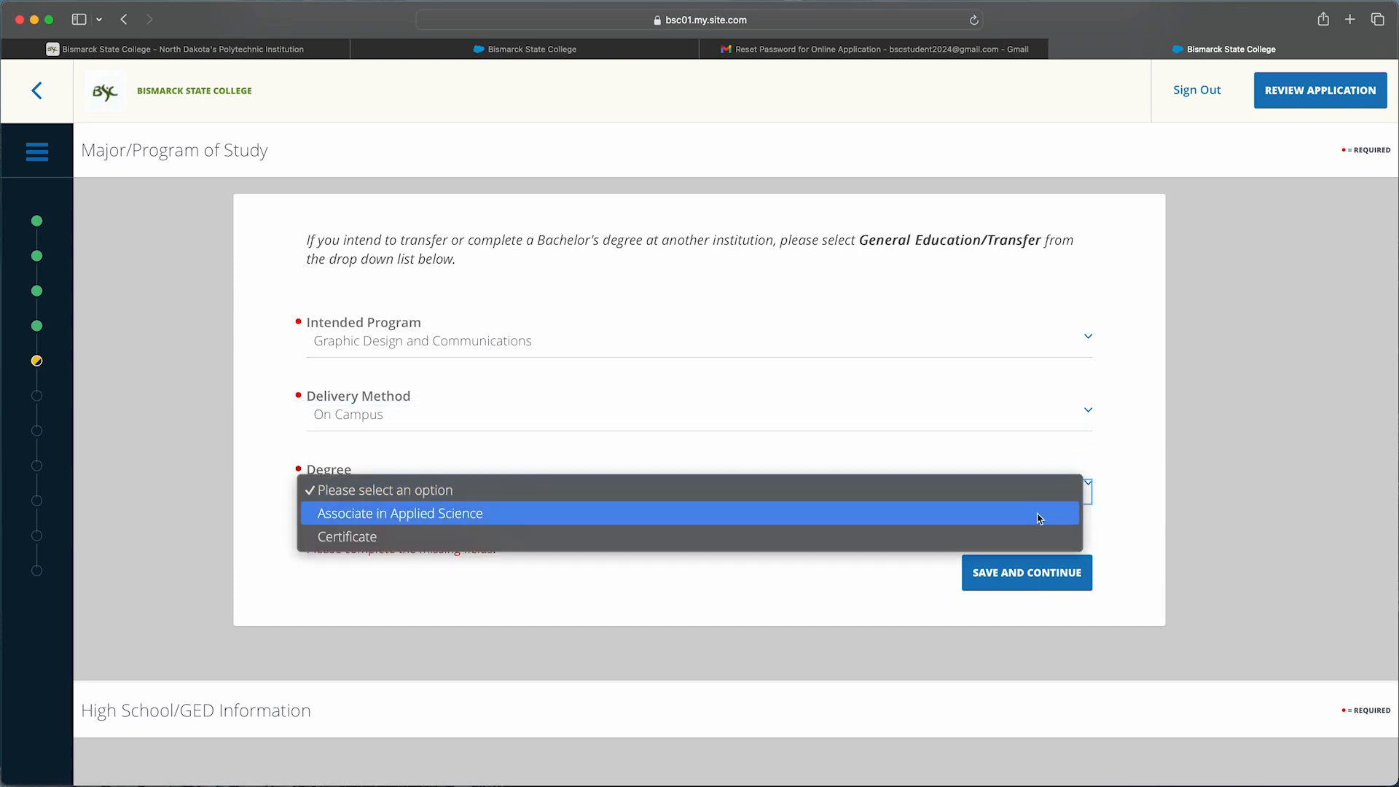
left_click(1040, 516)
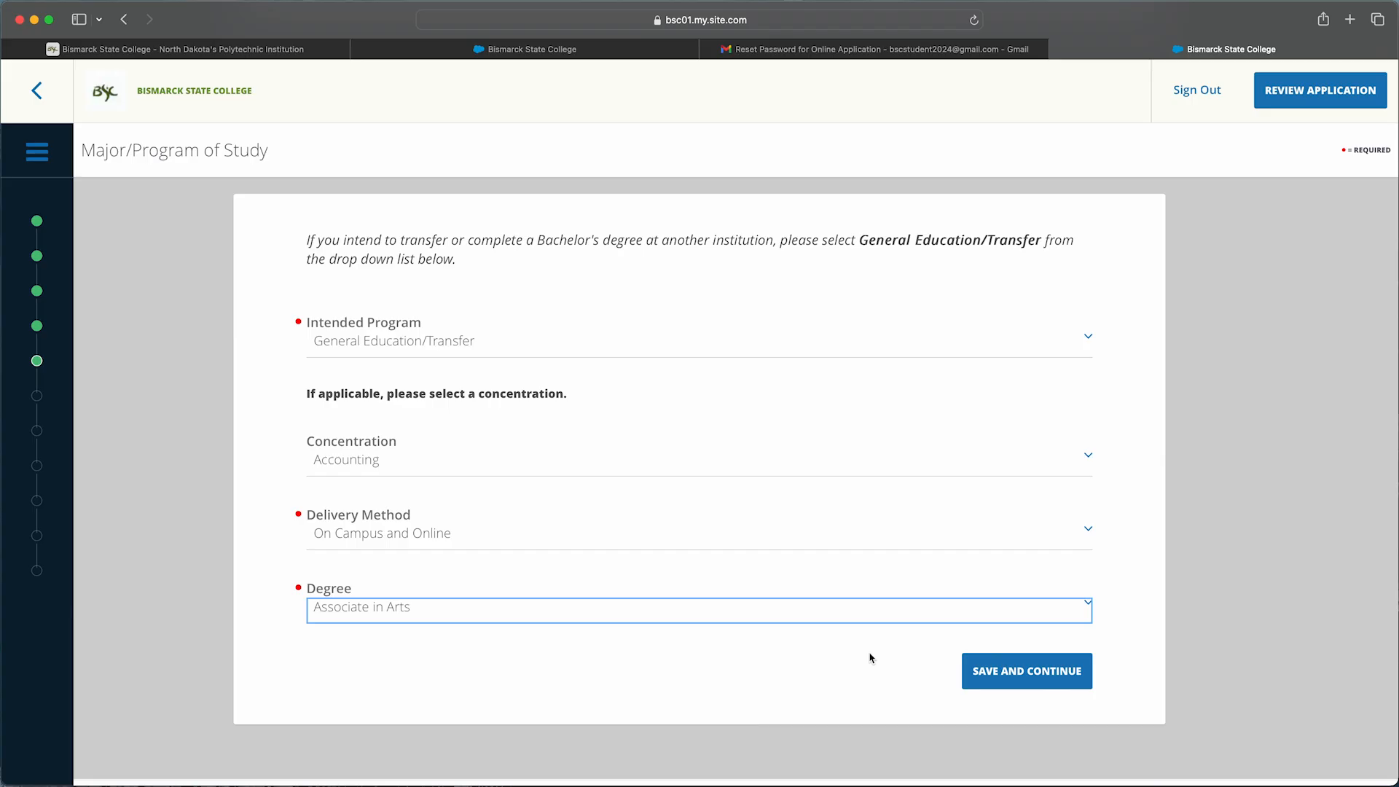
Save the Major/Program of Study section and the completed High School/GED Information section
left_click(984, 671)
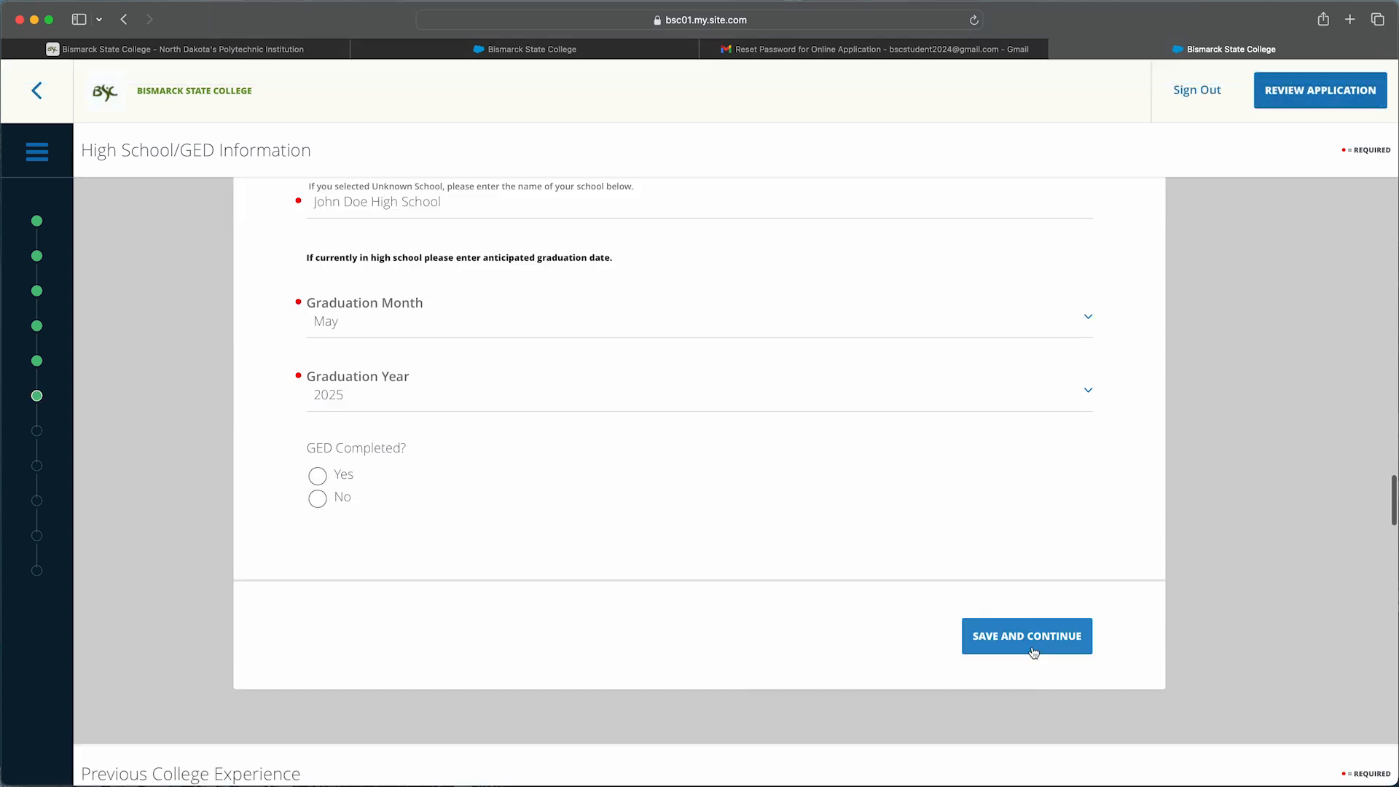
left_click(1031, 641)
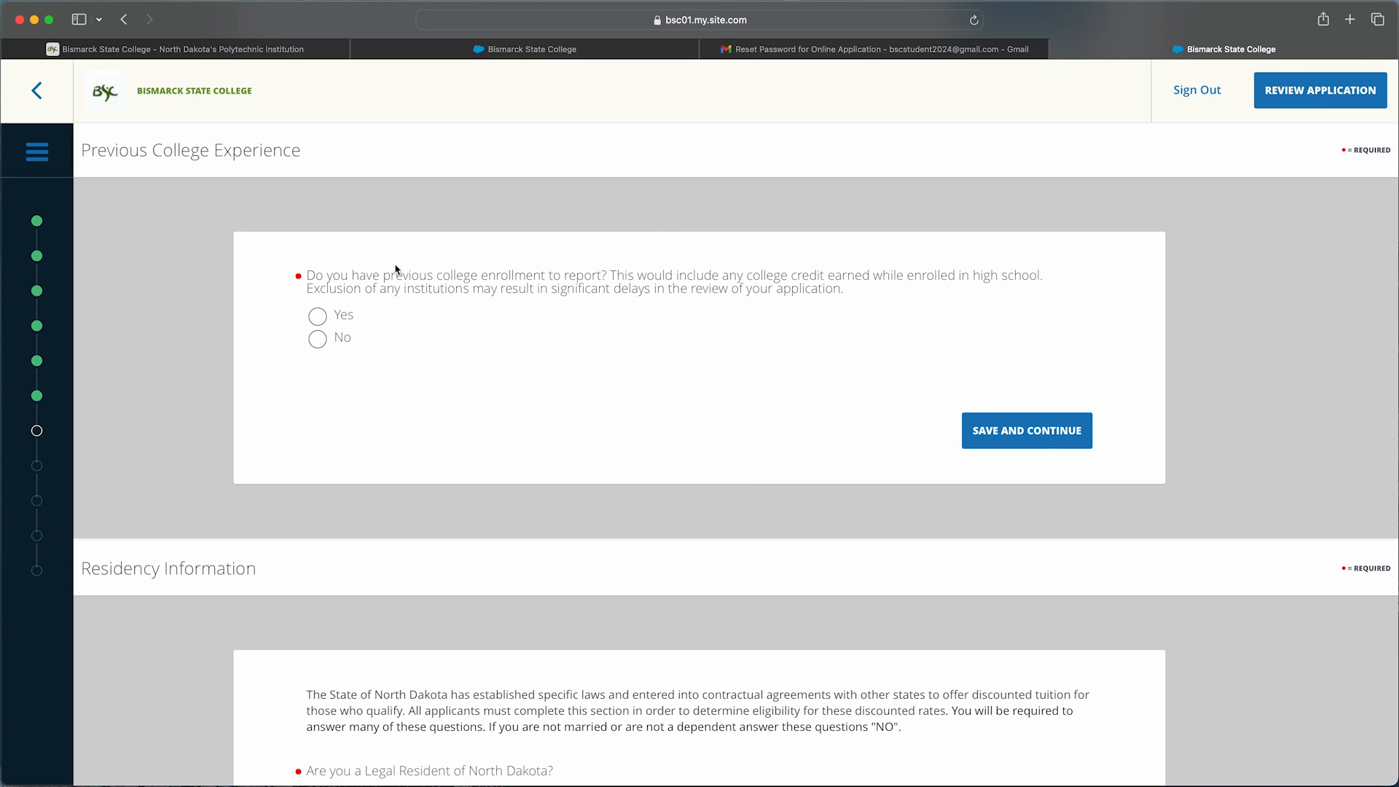
Answer Yes to having previous college enrollment to report and save the section with the college details left blank
left_click(317, 317)
left_click(1020, 434)
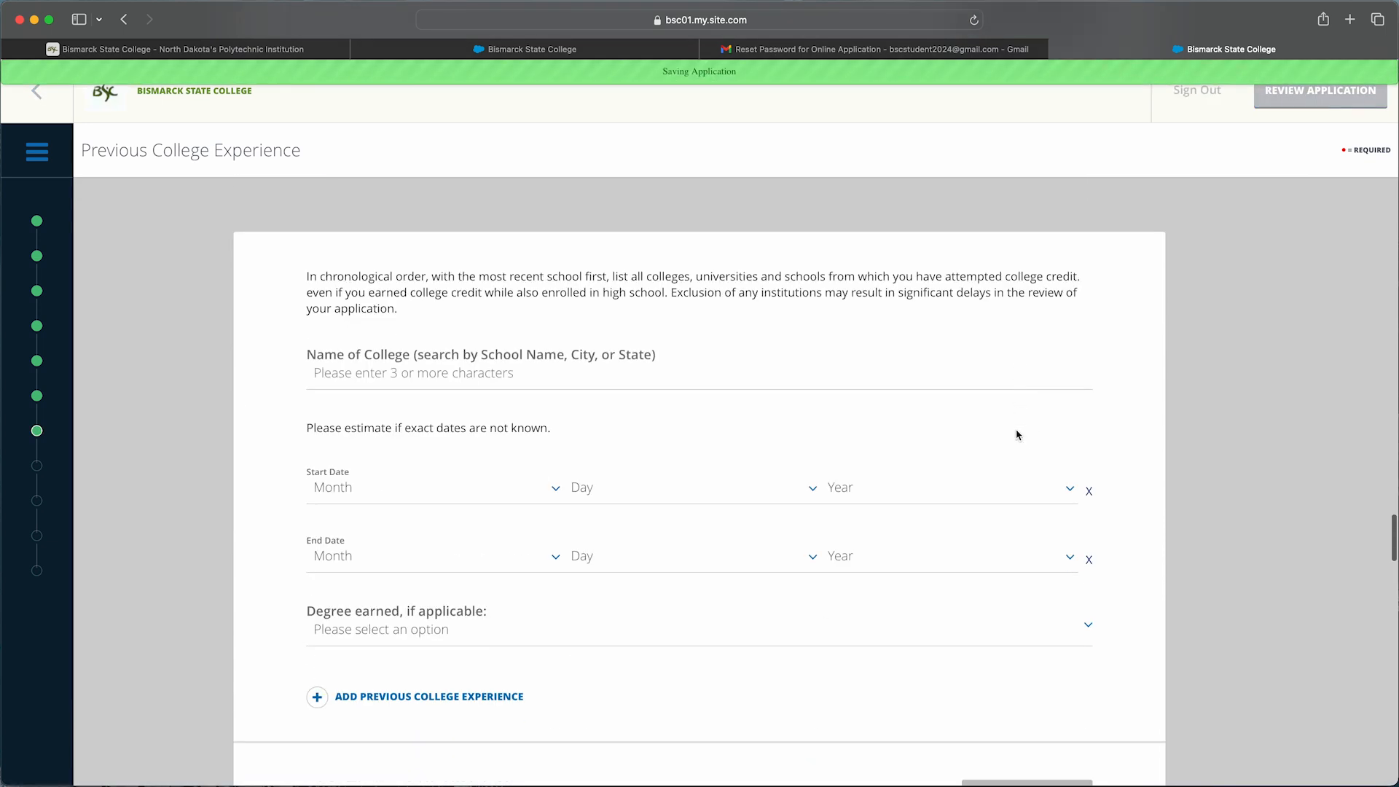
left_click(998, 384)
scroll(998, 383, "down", 1)
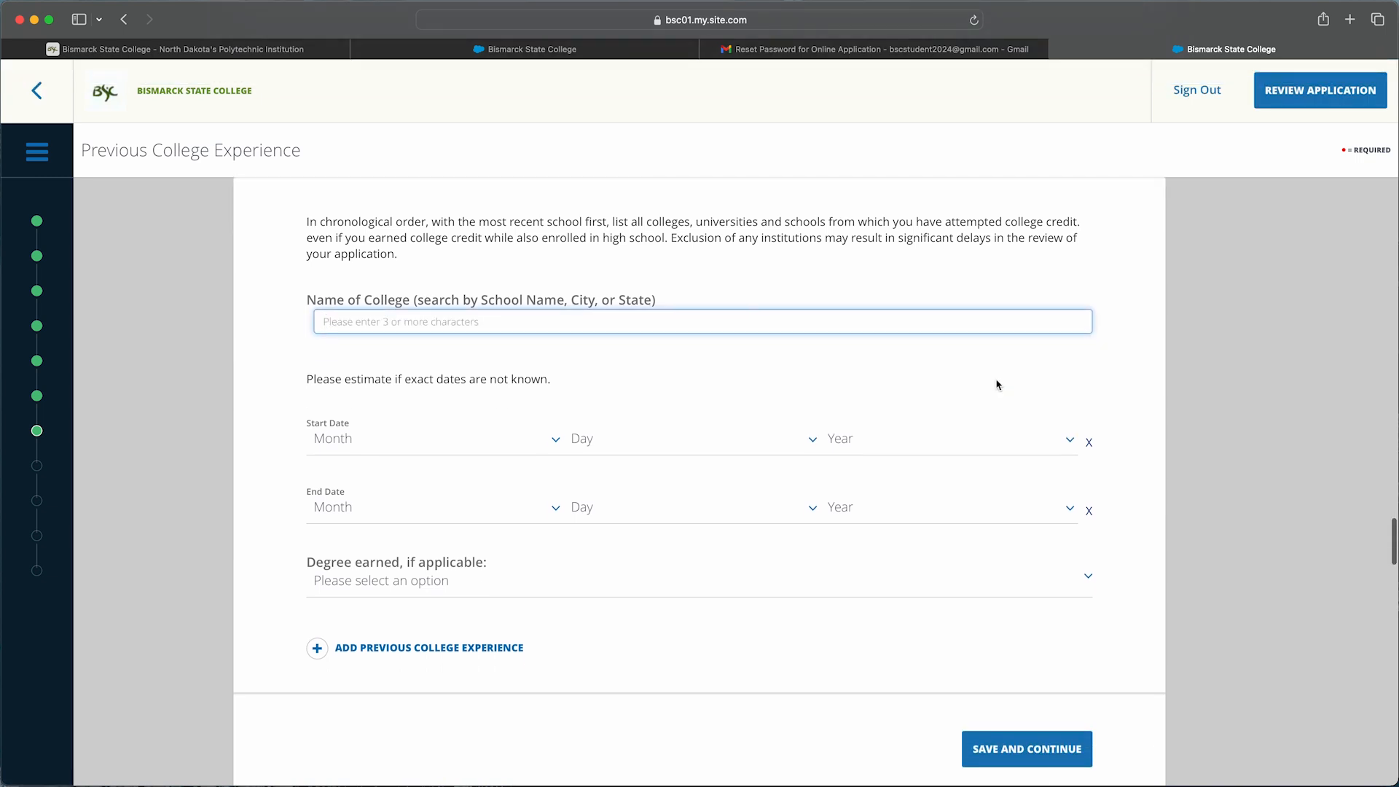
scroll(997, 385, "down", 1)
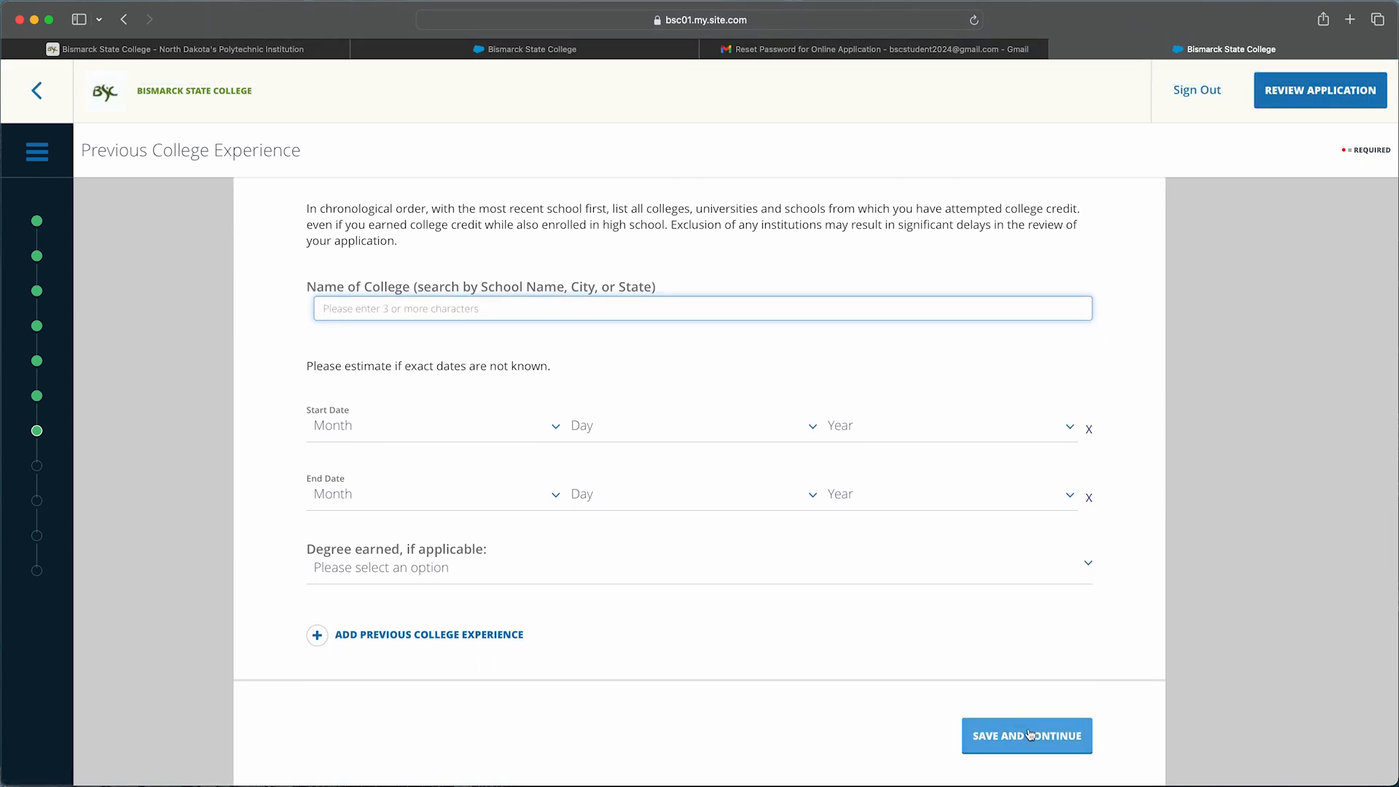
left_click(1029, 734)
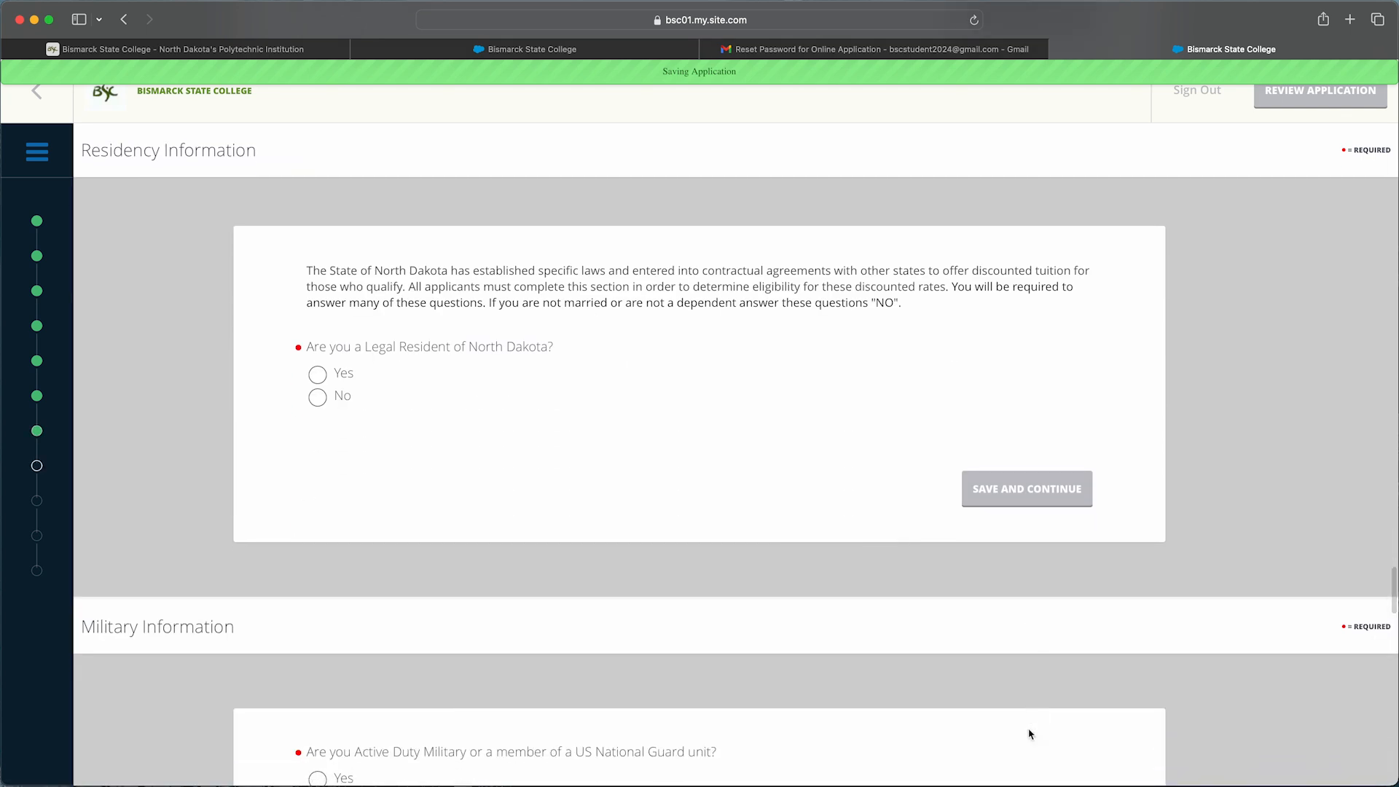
Answer Yes to being a legal resident of North Dakota in the Residency Information section
left_click(339, 376)
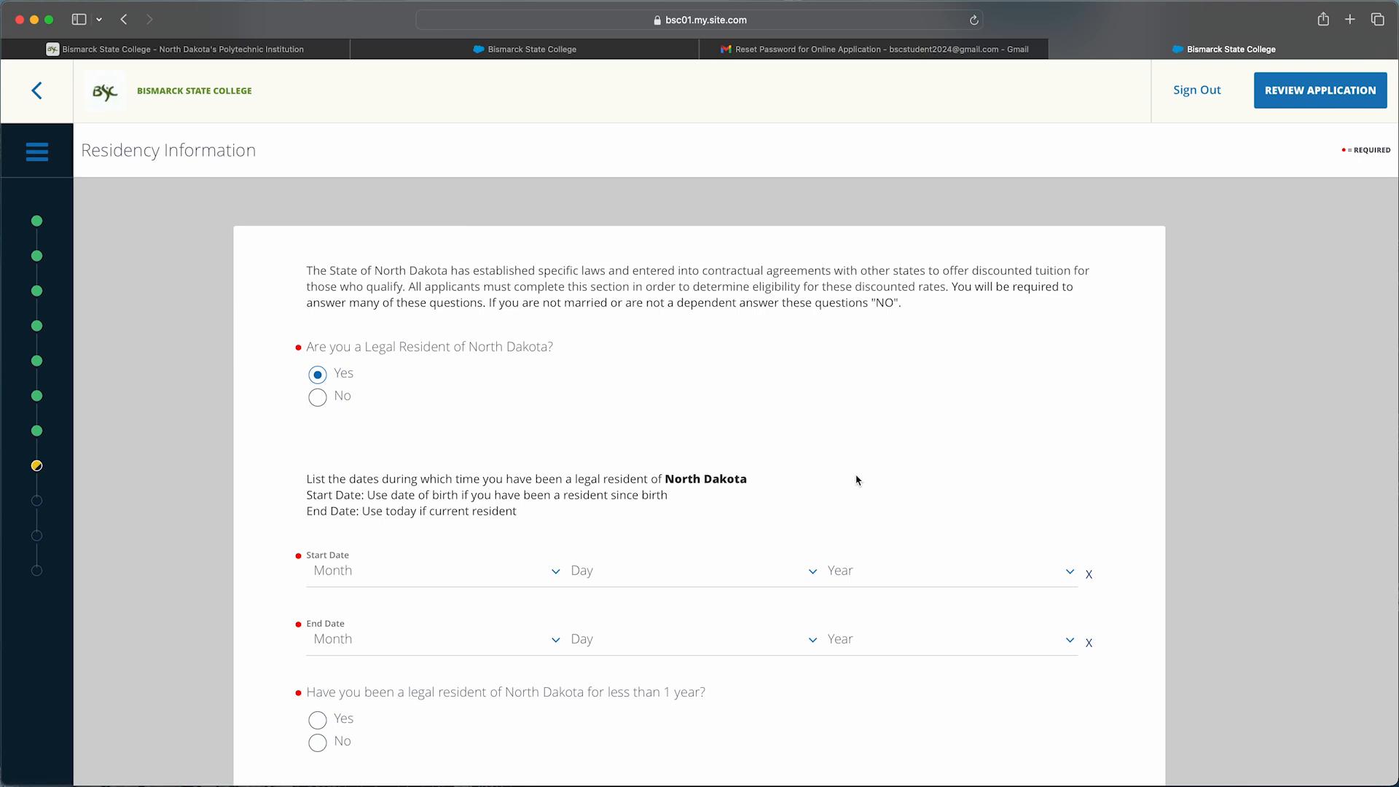
scroll(857, 479, "down", 5)
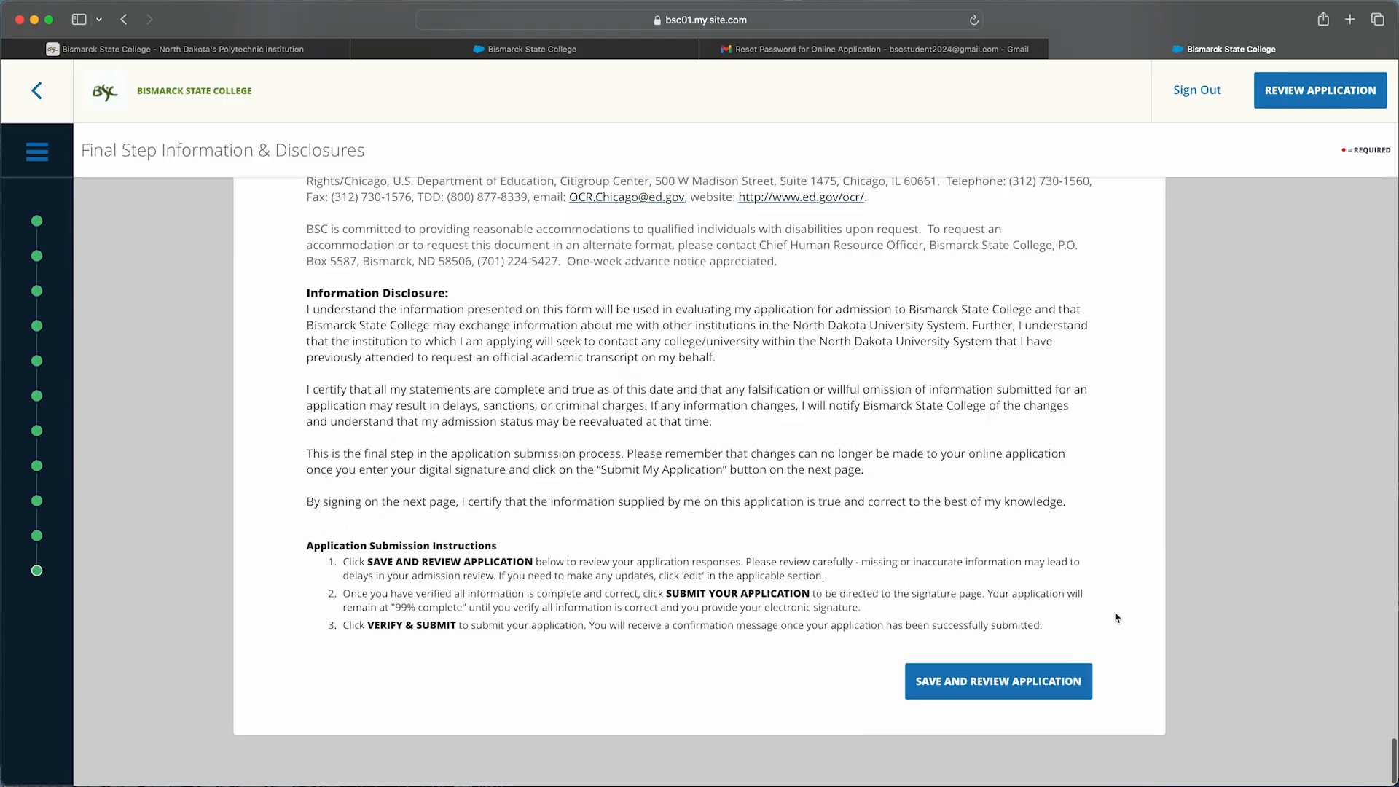
Save the Final Step Information & Disclosures section and go through all answers on the application review page
scroll(1049, 681, "down", 1)
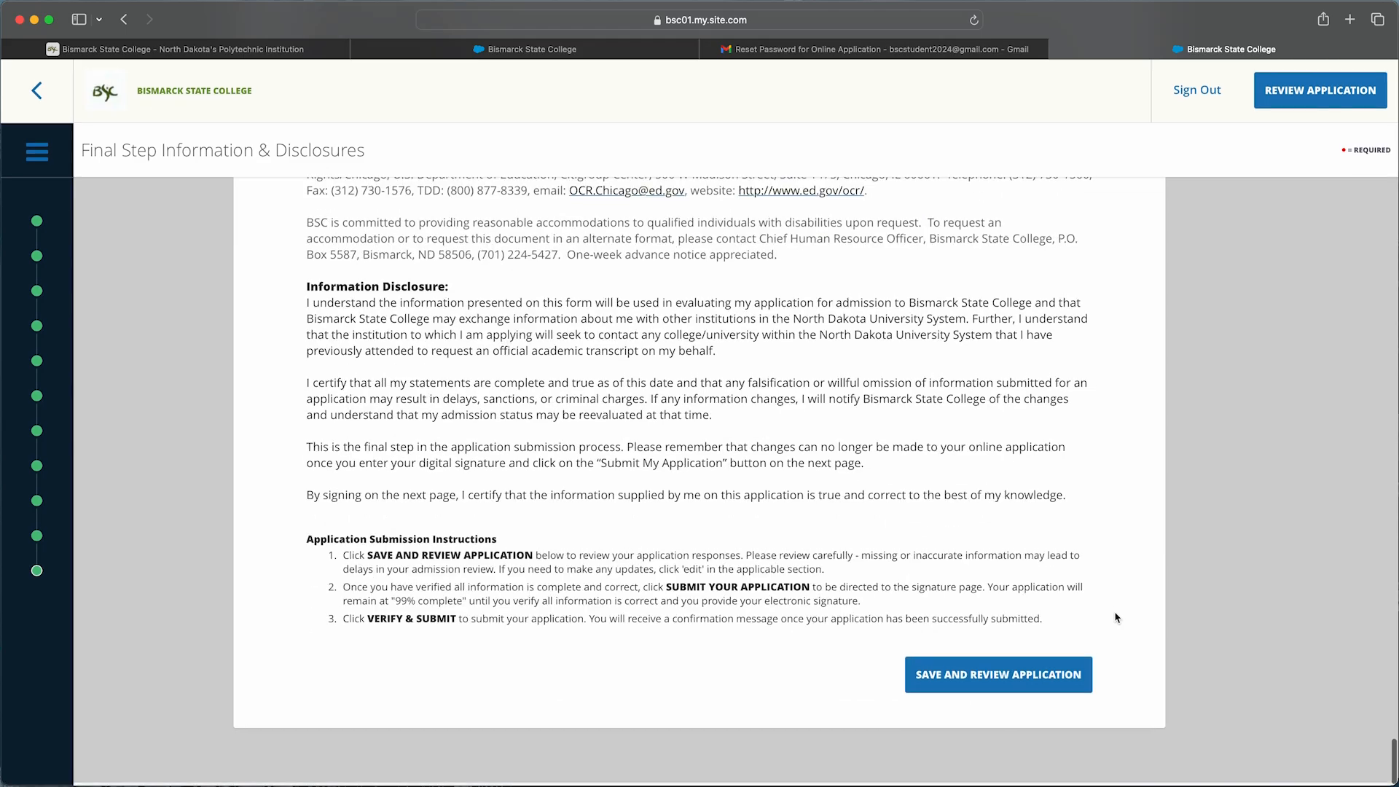
left_click(1049, 682)
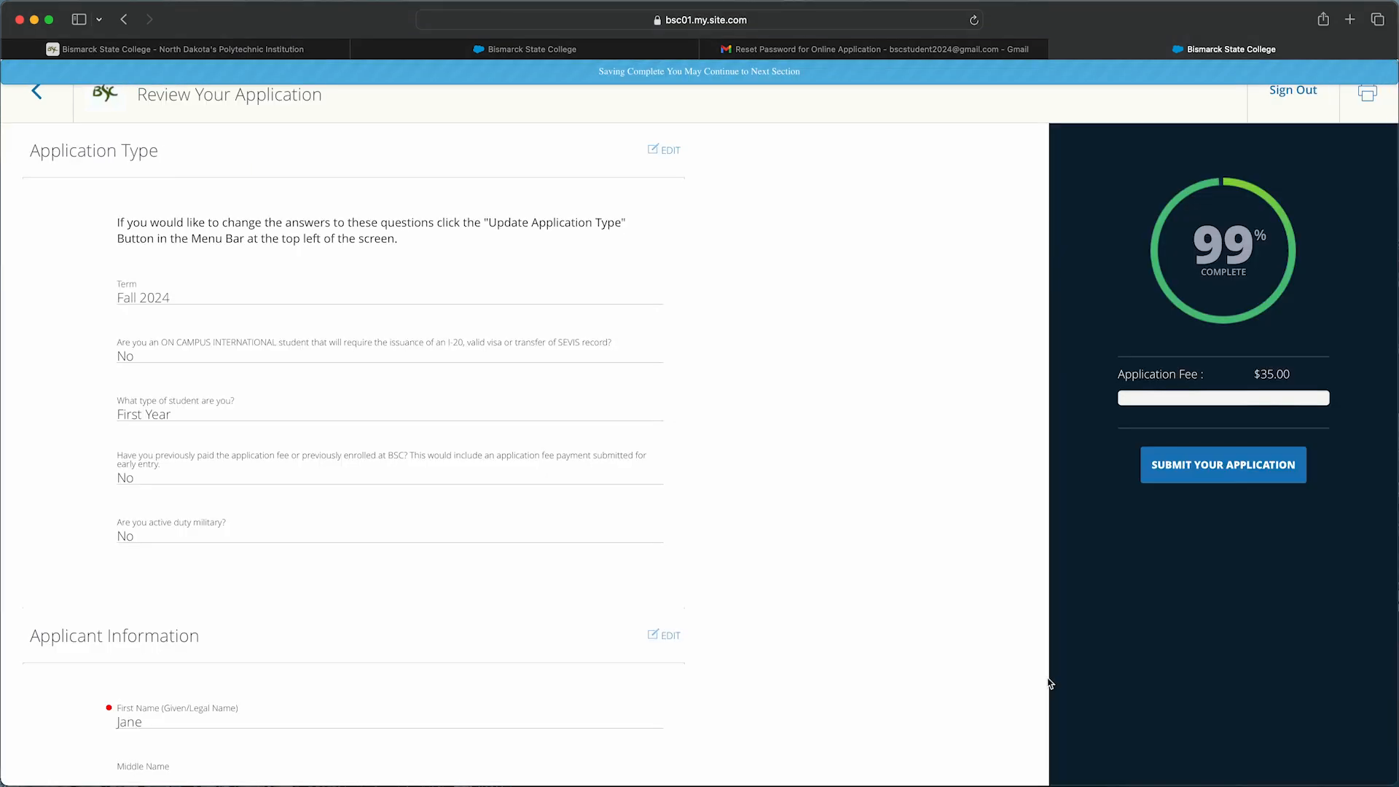
scroll(1000, 631, "down", 10)
scroll(999, 631, "down", 20)
scroll(1000, 630, "down", 20)
scroll(1000, 631, "down", 20)
scroll(1000, 631, "down", 20)
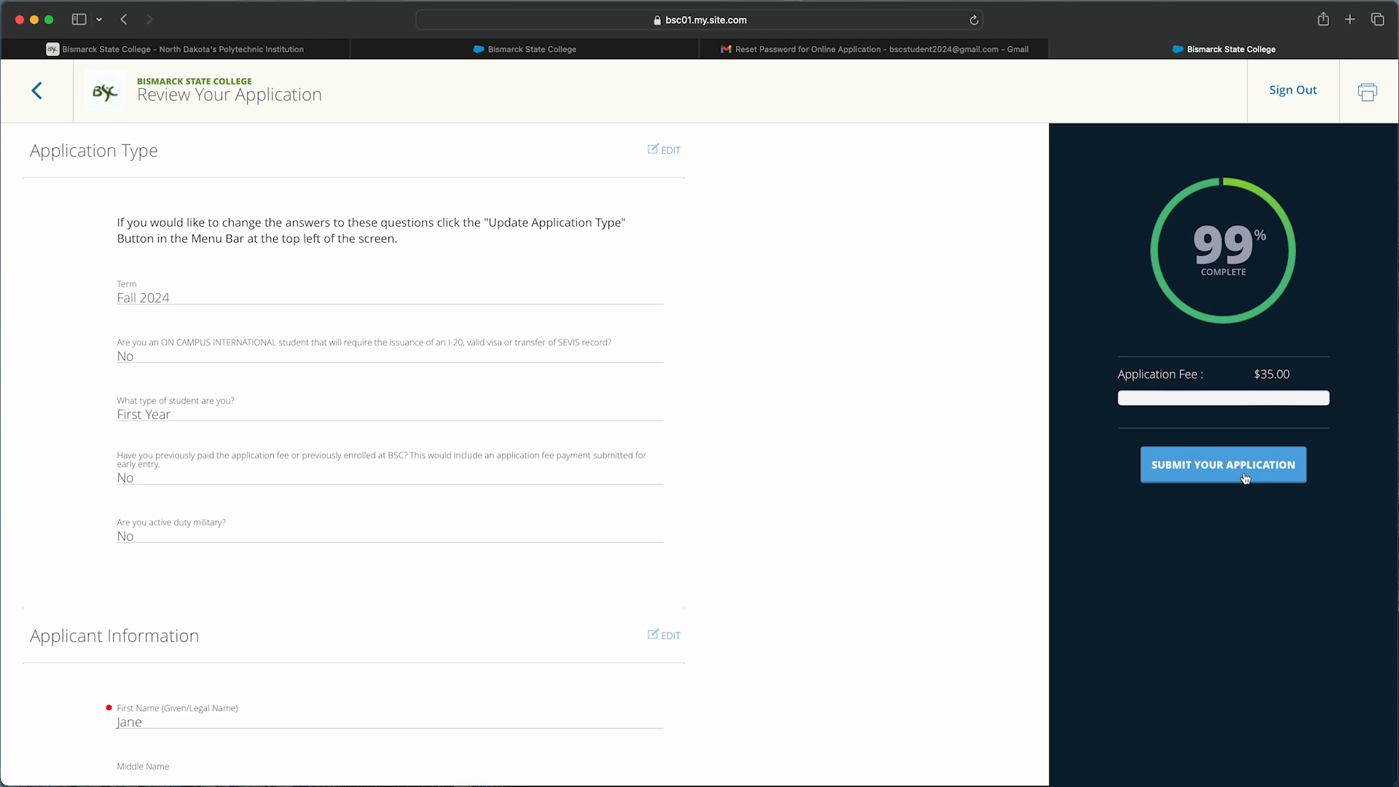
Submit the reviewed application, verifying that all is true and correct and signing electronically with the applicant's full name
left_click(1245, 477)
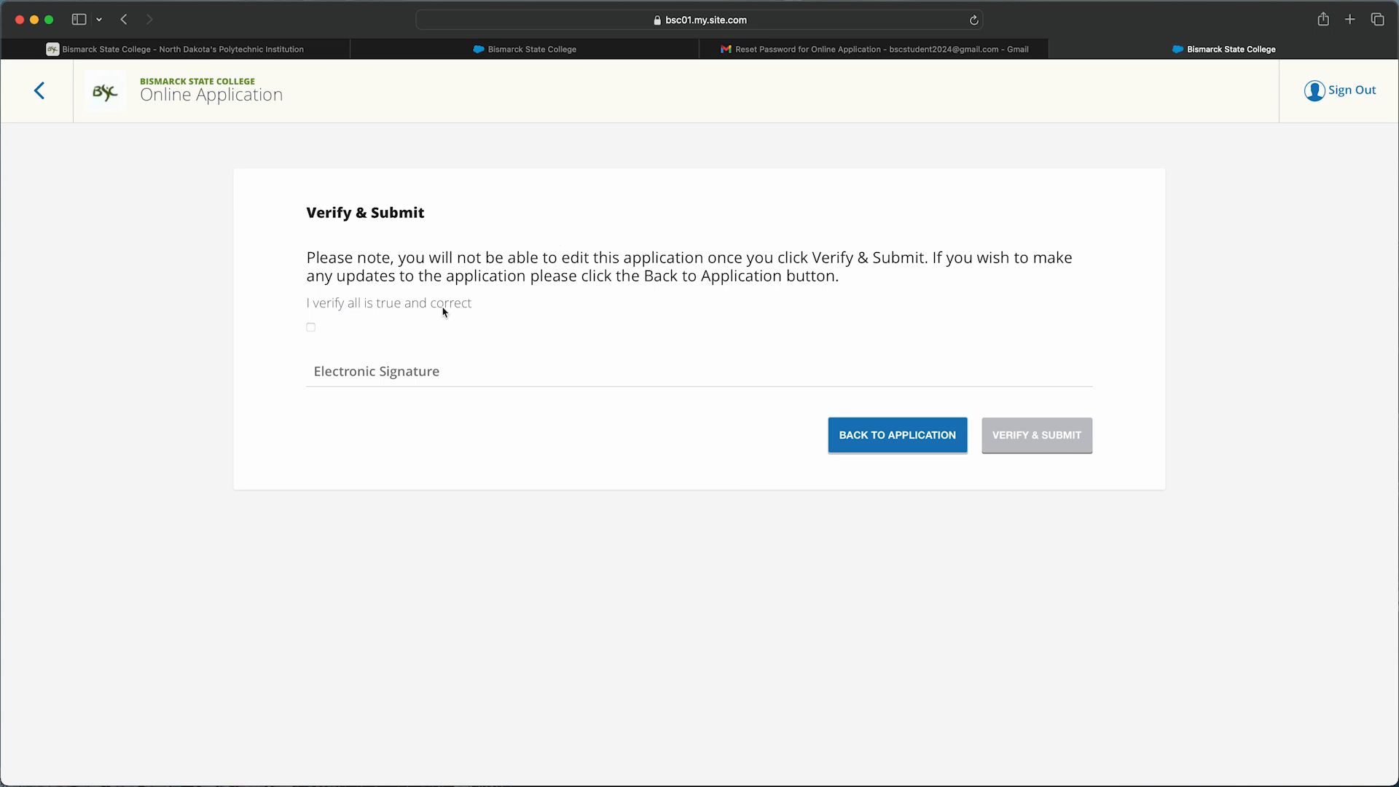
left_click(311, 328)
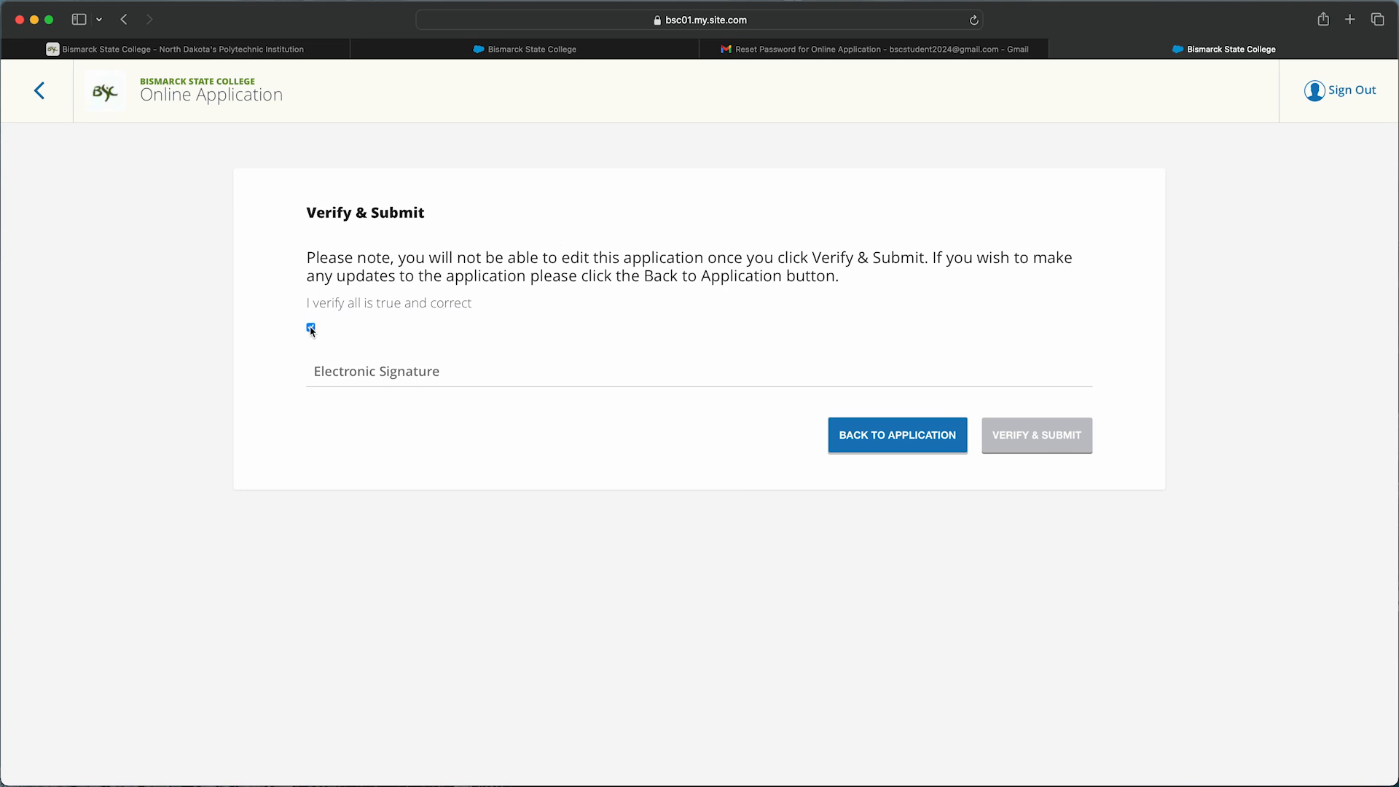
left_click(378, 377)
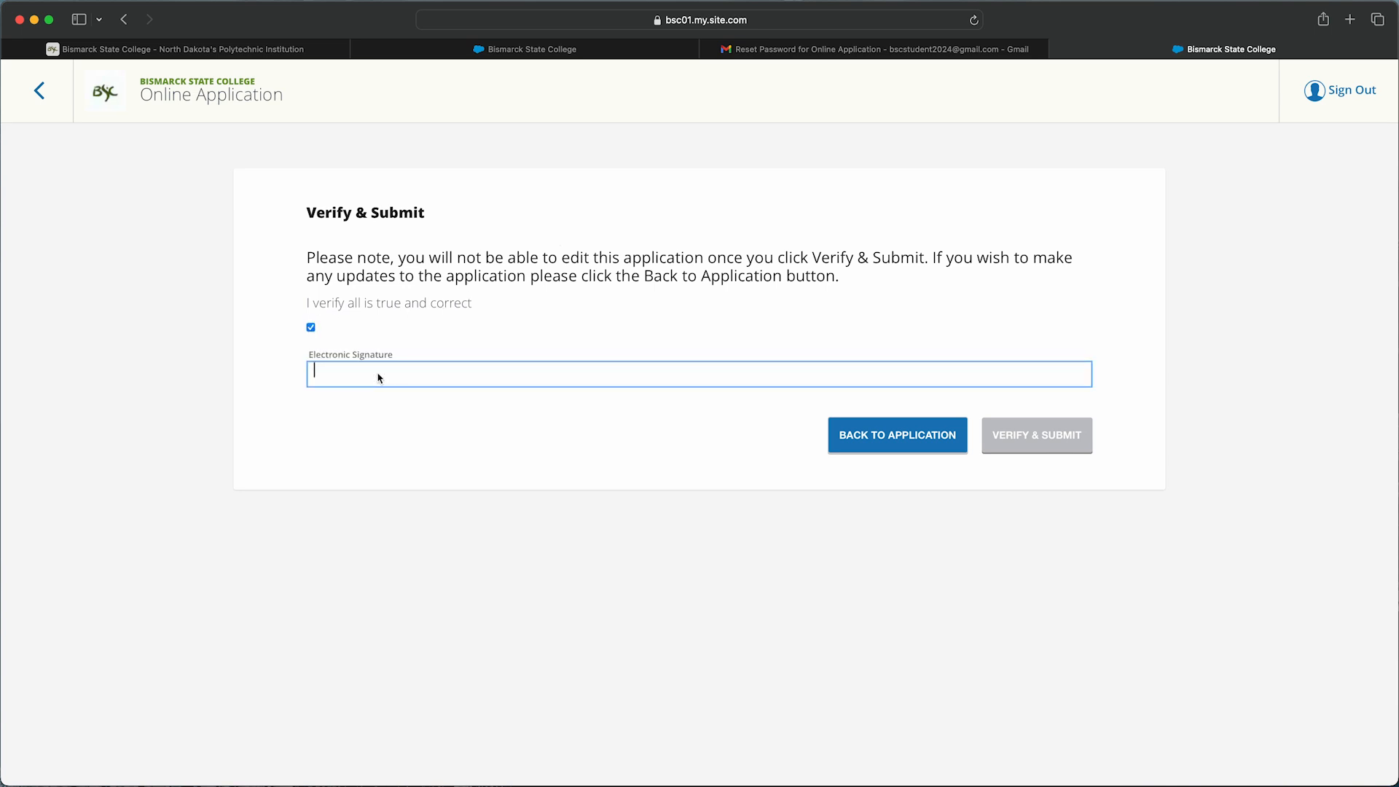
type("Jane D")
type("oe")
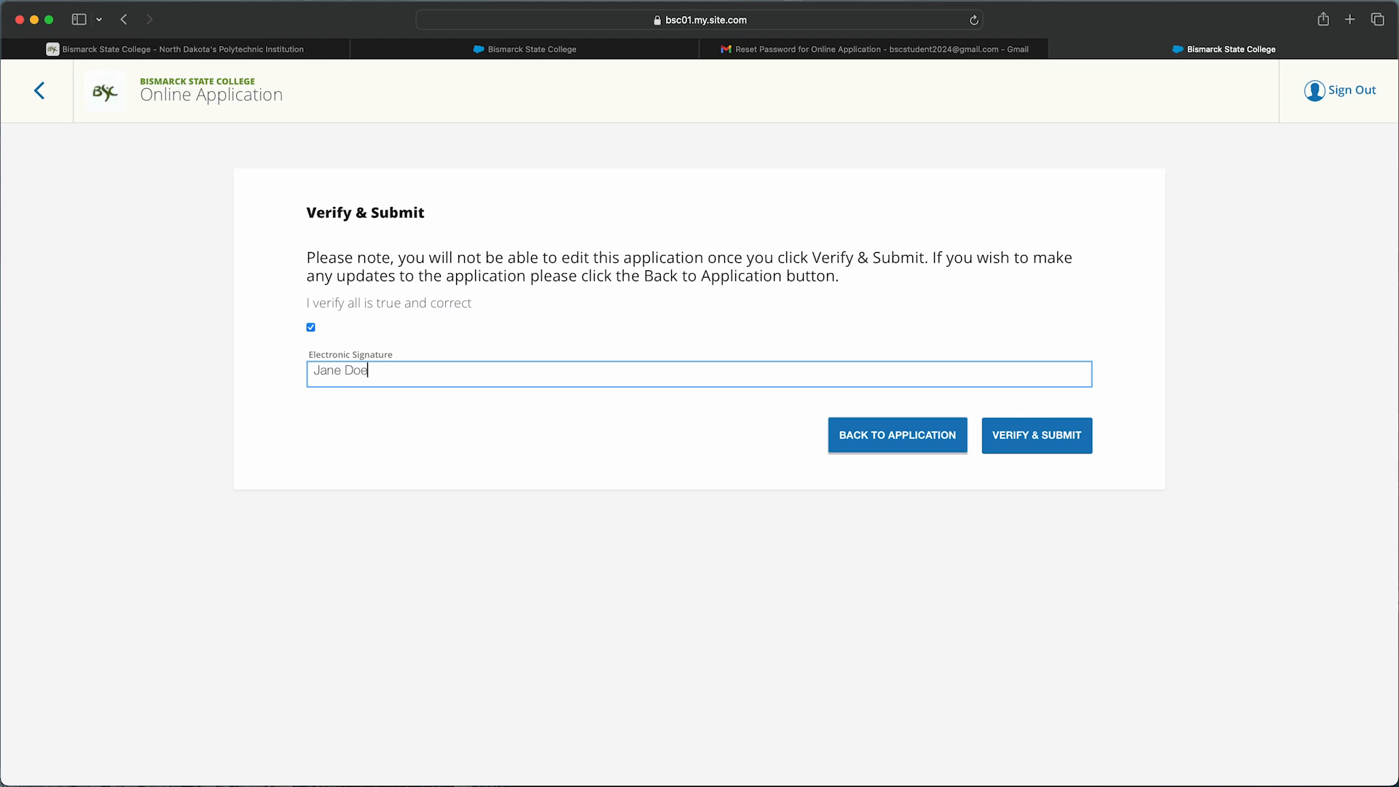
left_click(1049, 437)
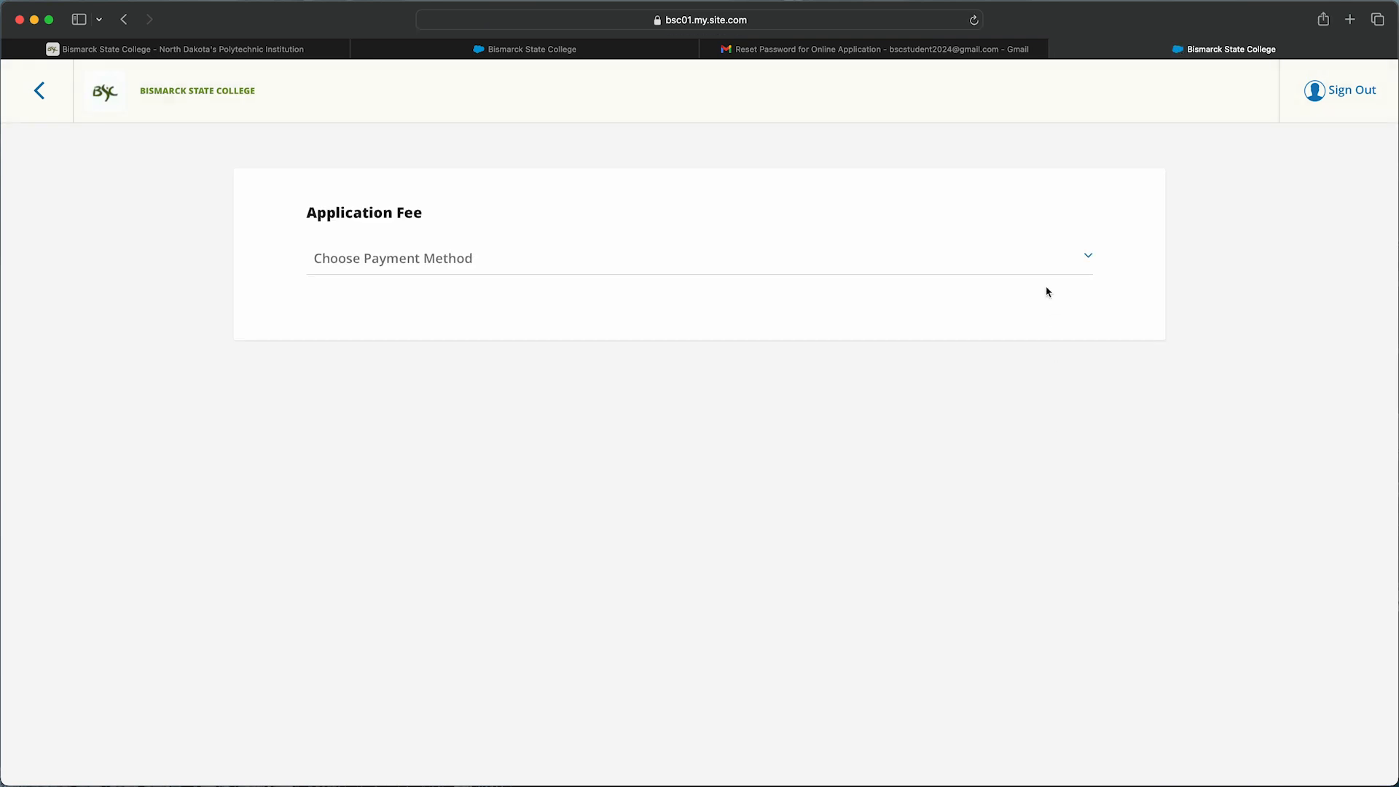
Choose Mail Payment for the application fee, confirm the payment as sent, and return to the home page
left_click(1088, 258)
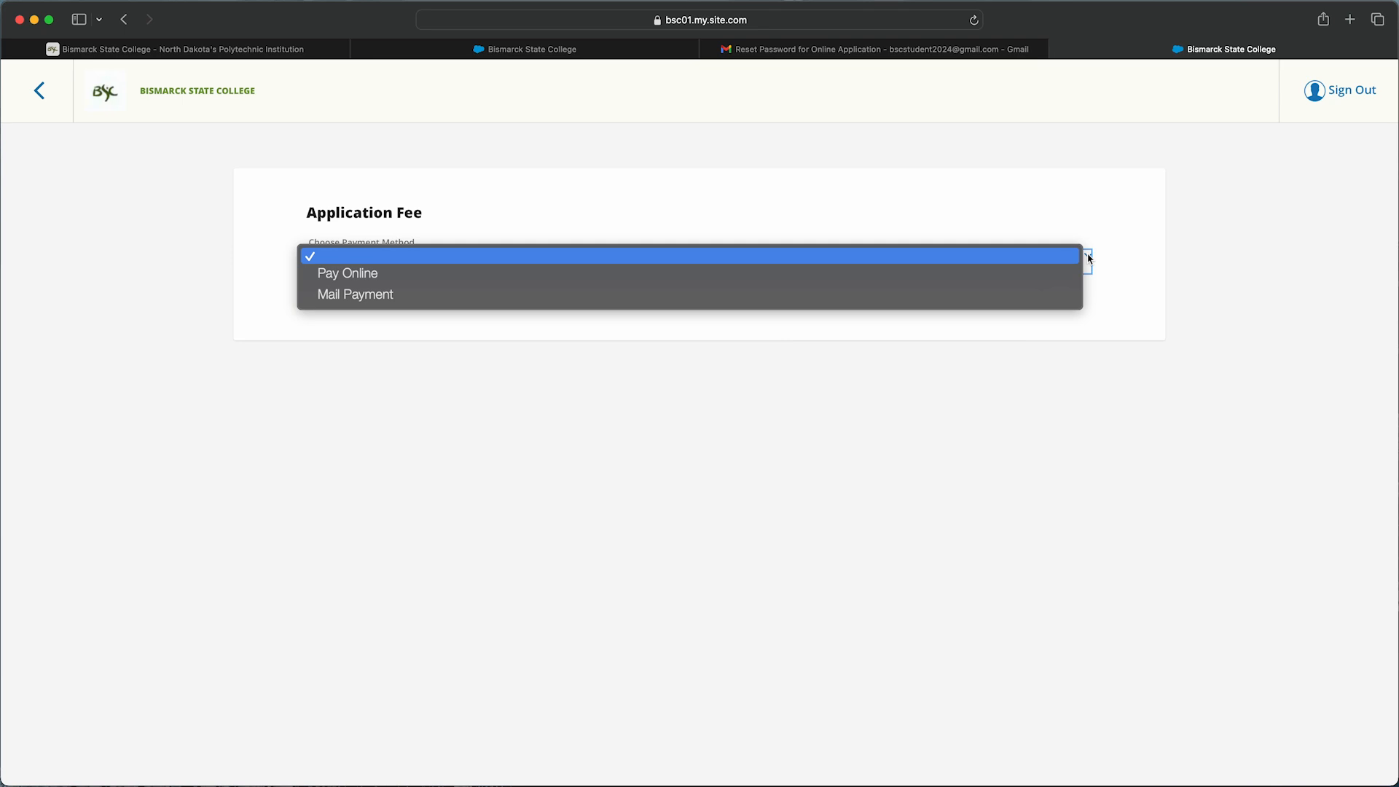
left_click(1065, 296)
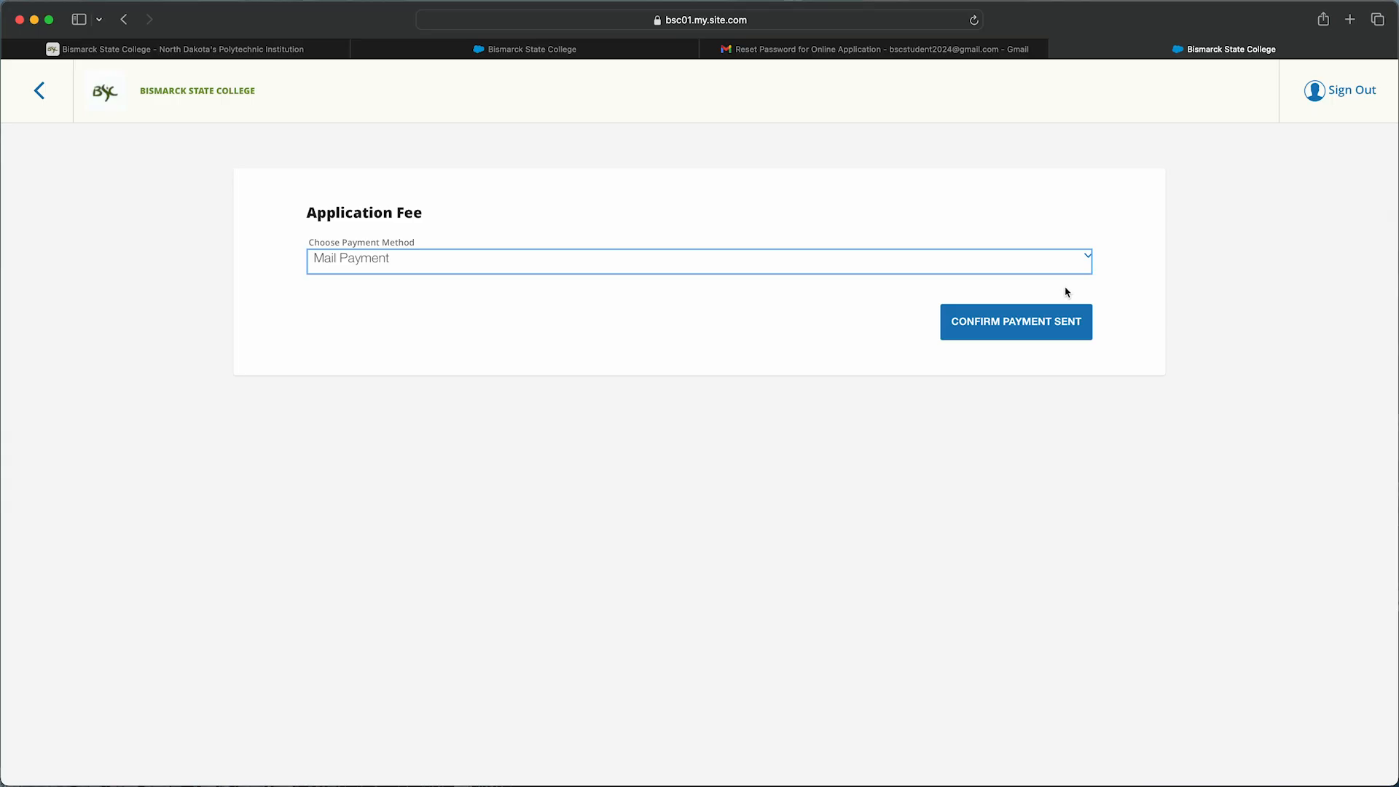
left_click(1058, 326)
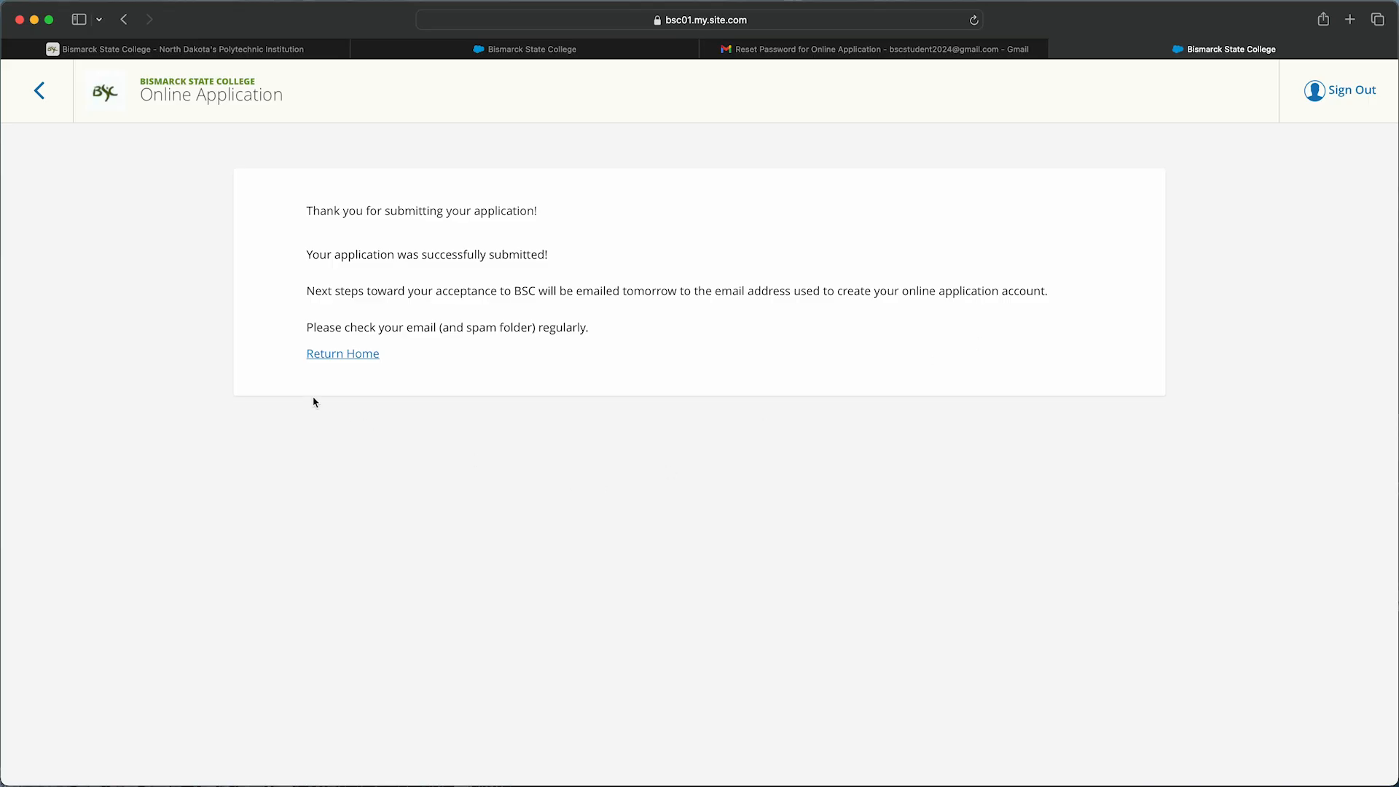
left_click(350, 356)
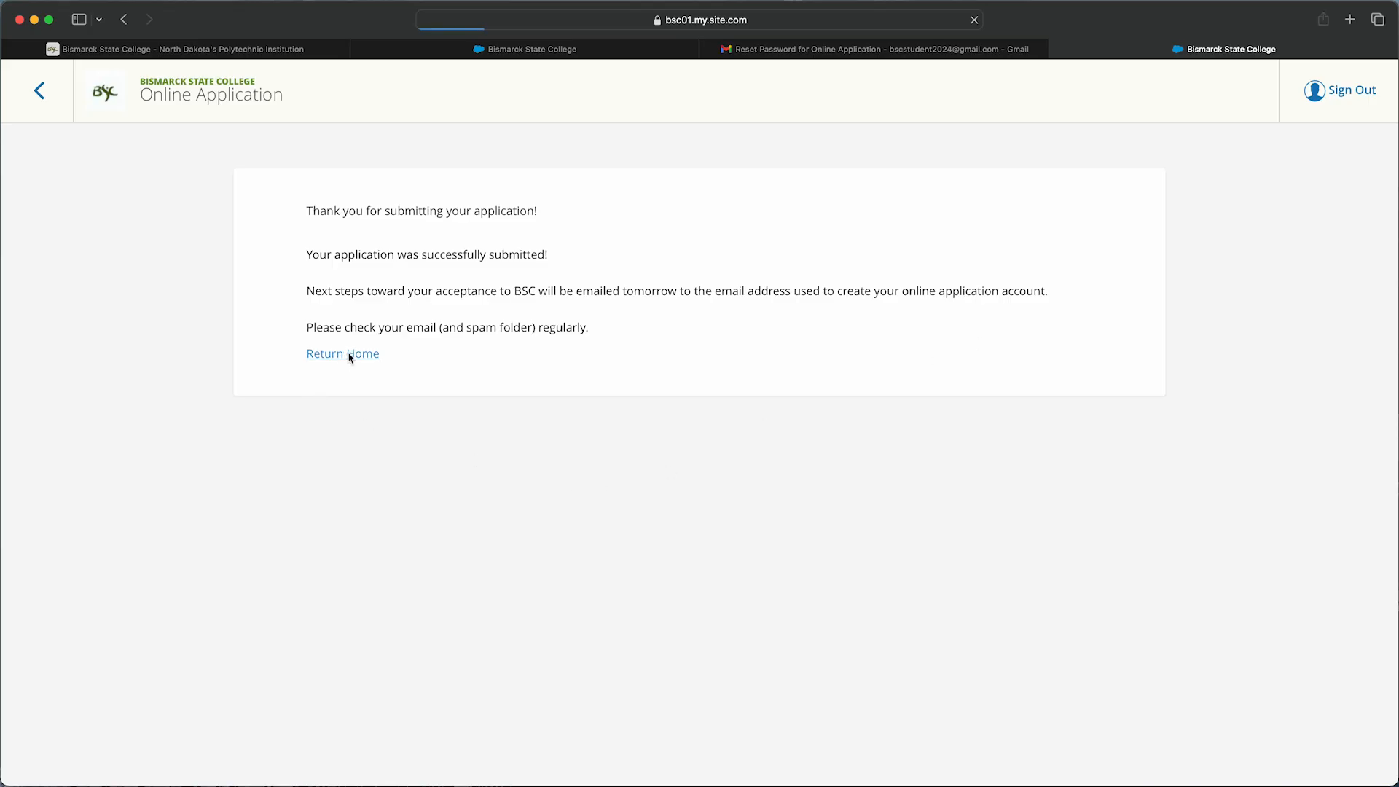